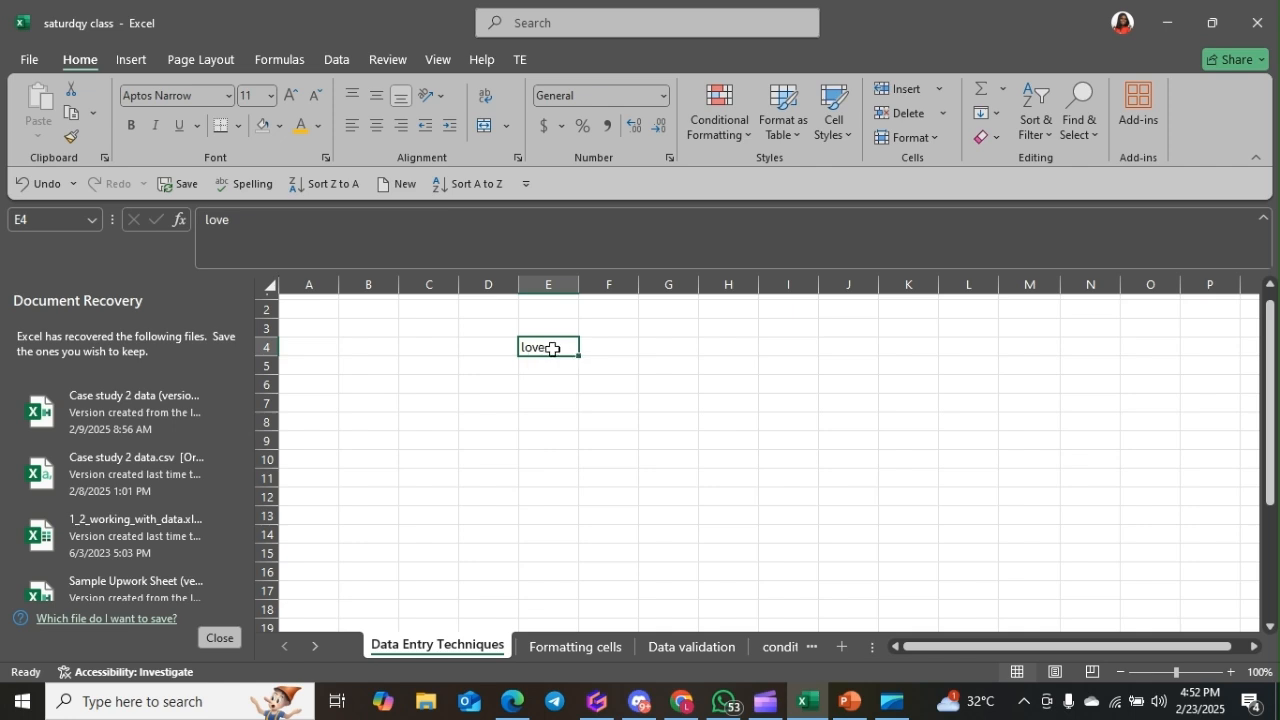
# Replace the content of cell E4 with "my name is" followed by the person's first name.
pyautogui.write('my n')
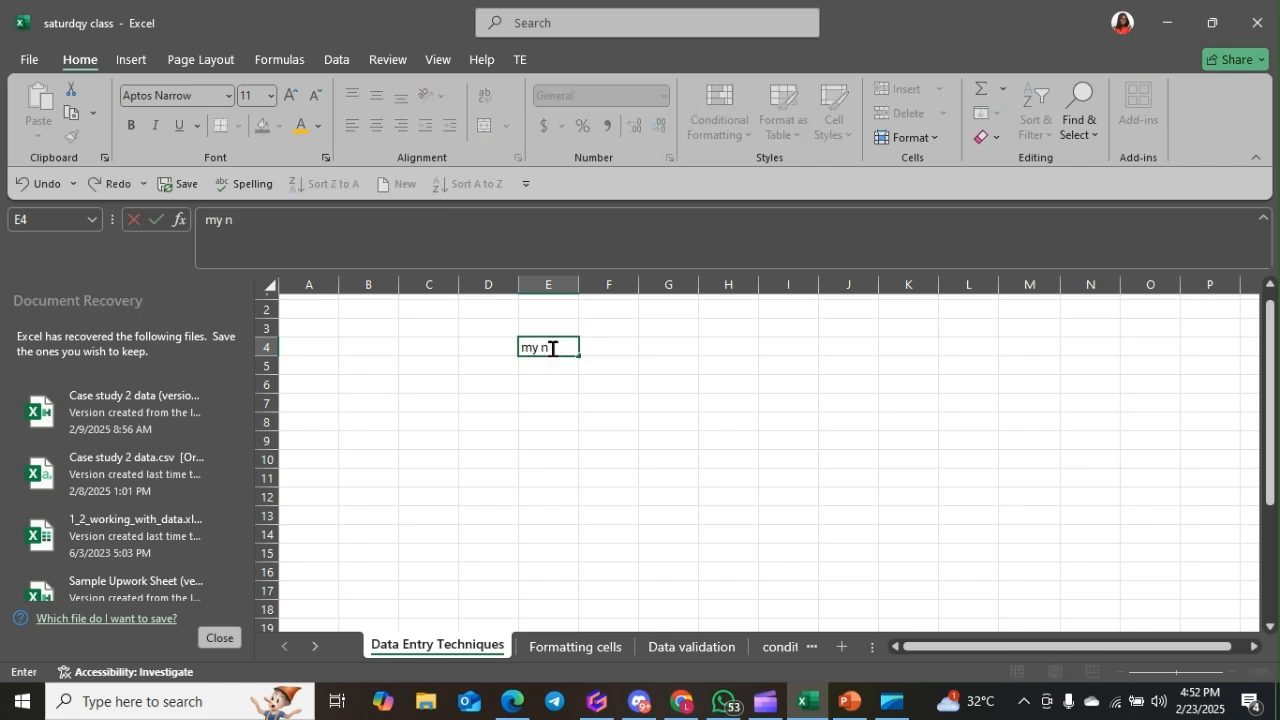
pyautogui.write('ame is love')
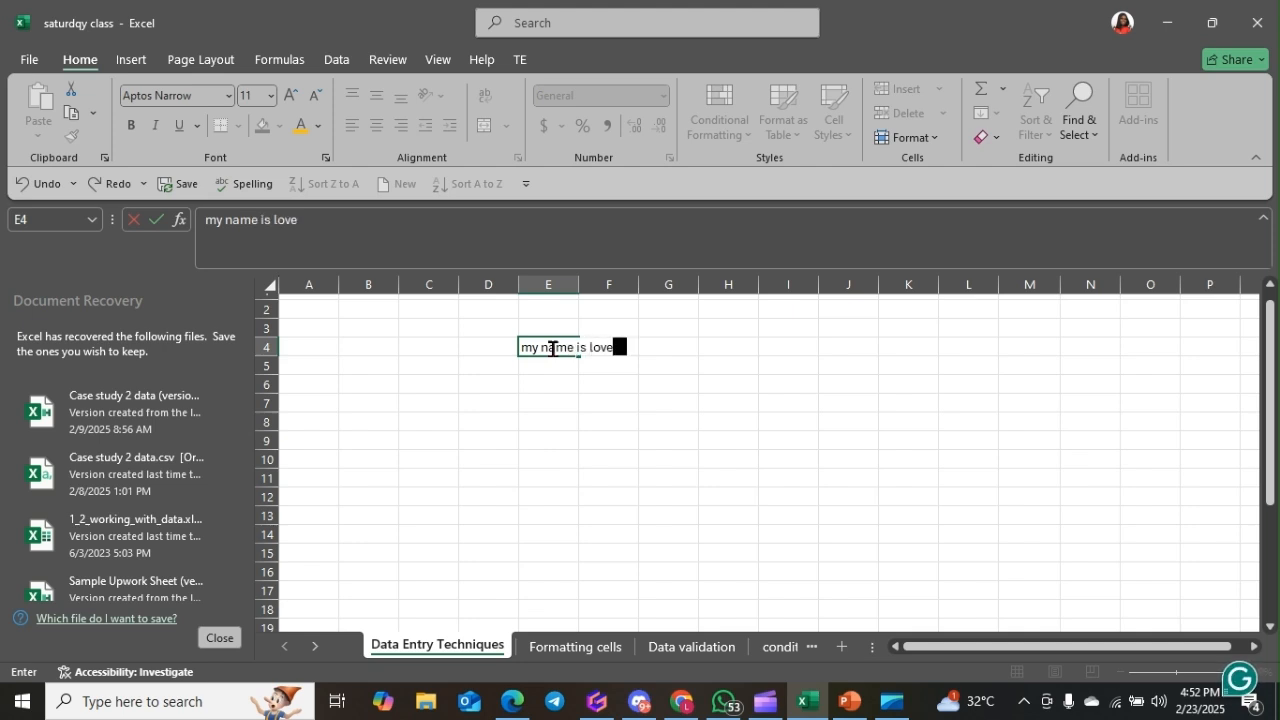
pyautogui.press('Return')
# Enter the same sentence manually in cells E5 and E6, and clear both cells again.
pyautogui.write('my nam')
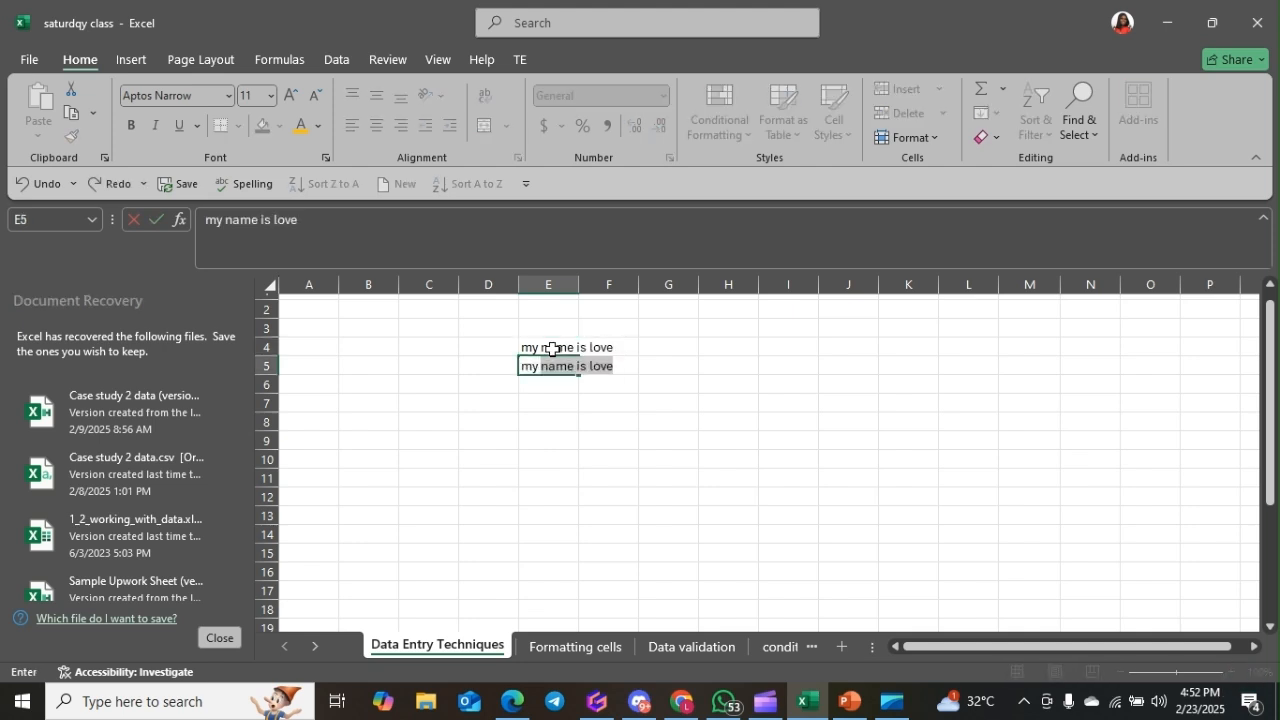
pyautogui.write('e')
pyautogui.press('BackSpace')
pyautogui.write('me is love')
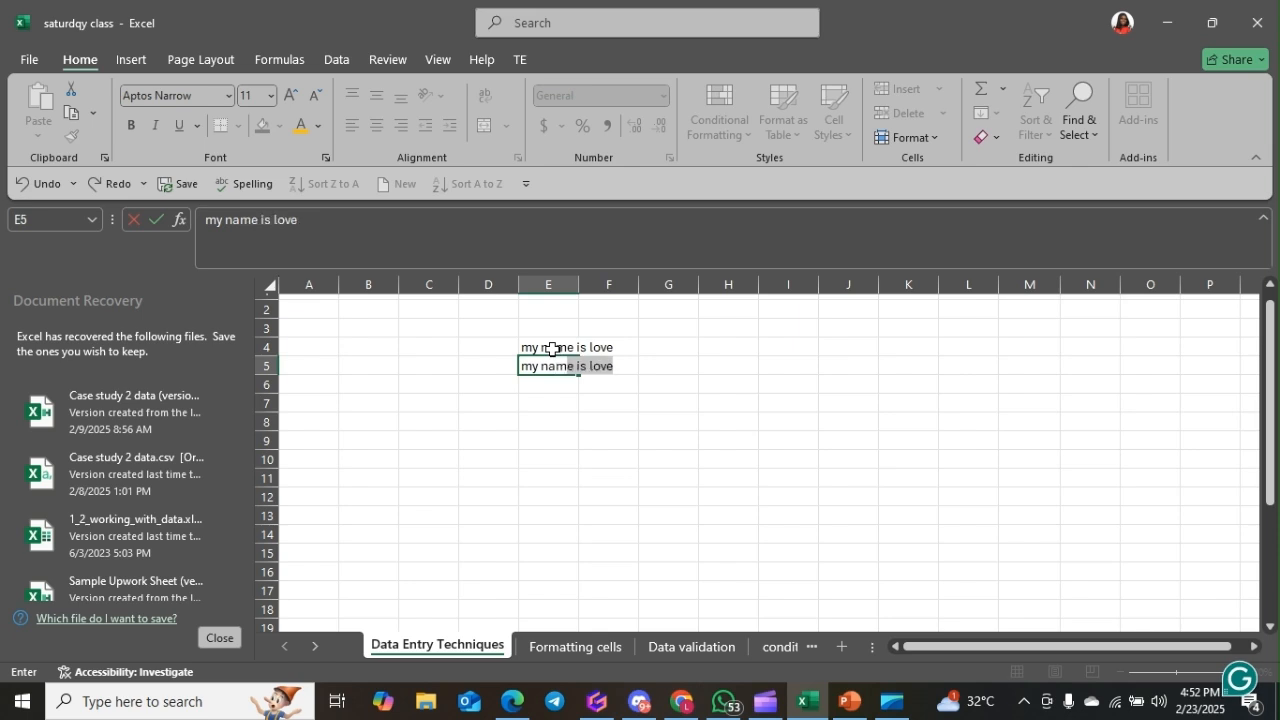
pyautogui.press('Return')
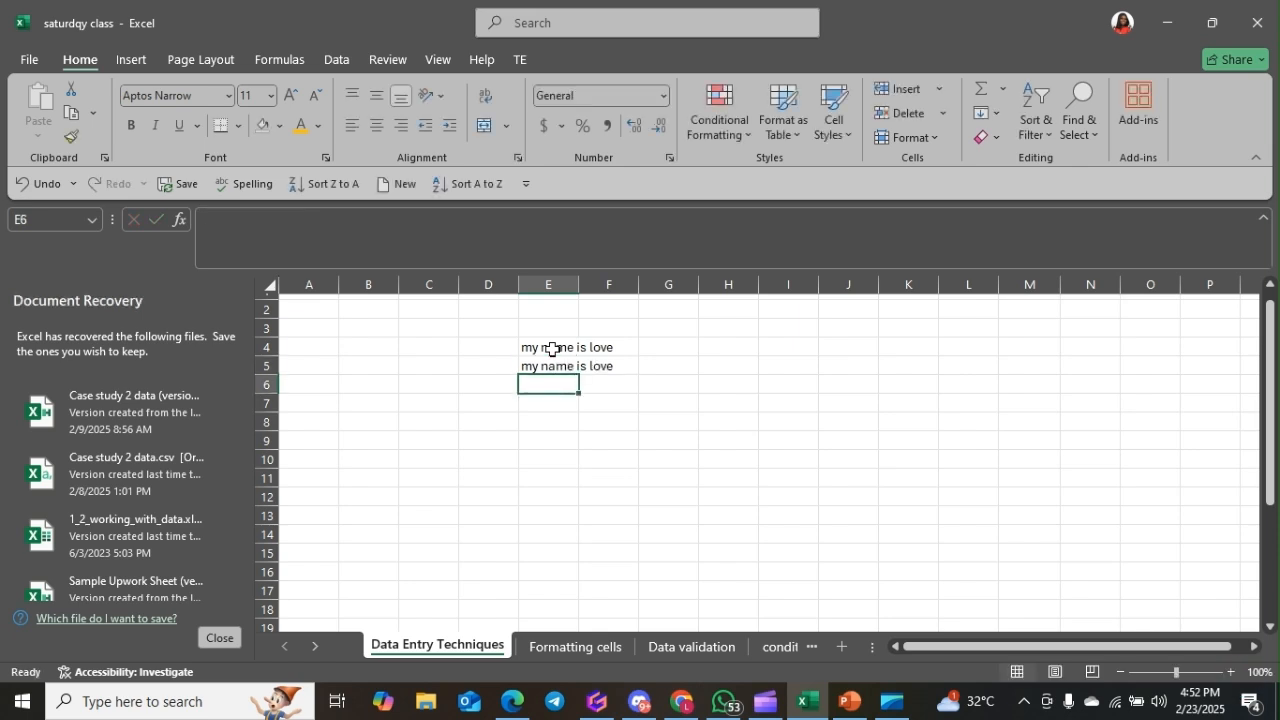
pyautogui.write('my nae')
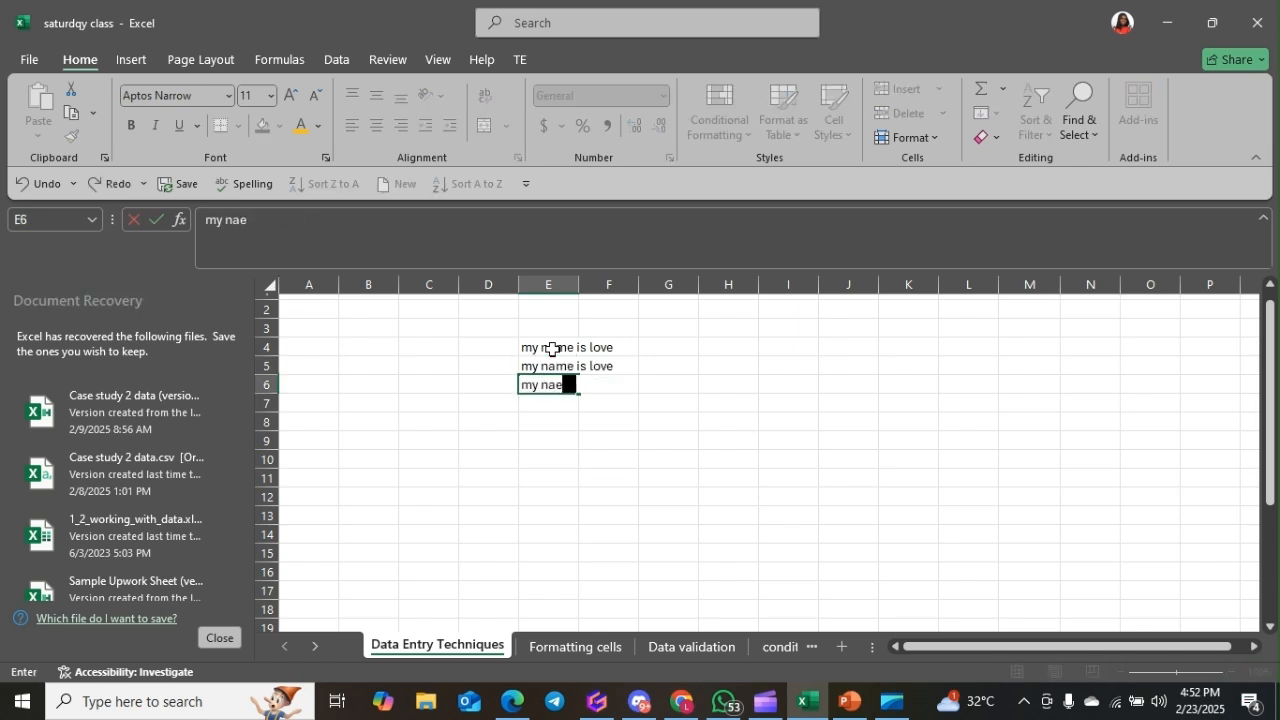
pyautogui.press('BackSpace')
pyautogui.write('me is love')
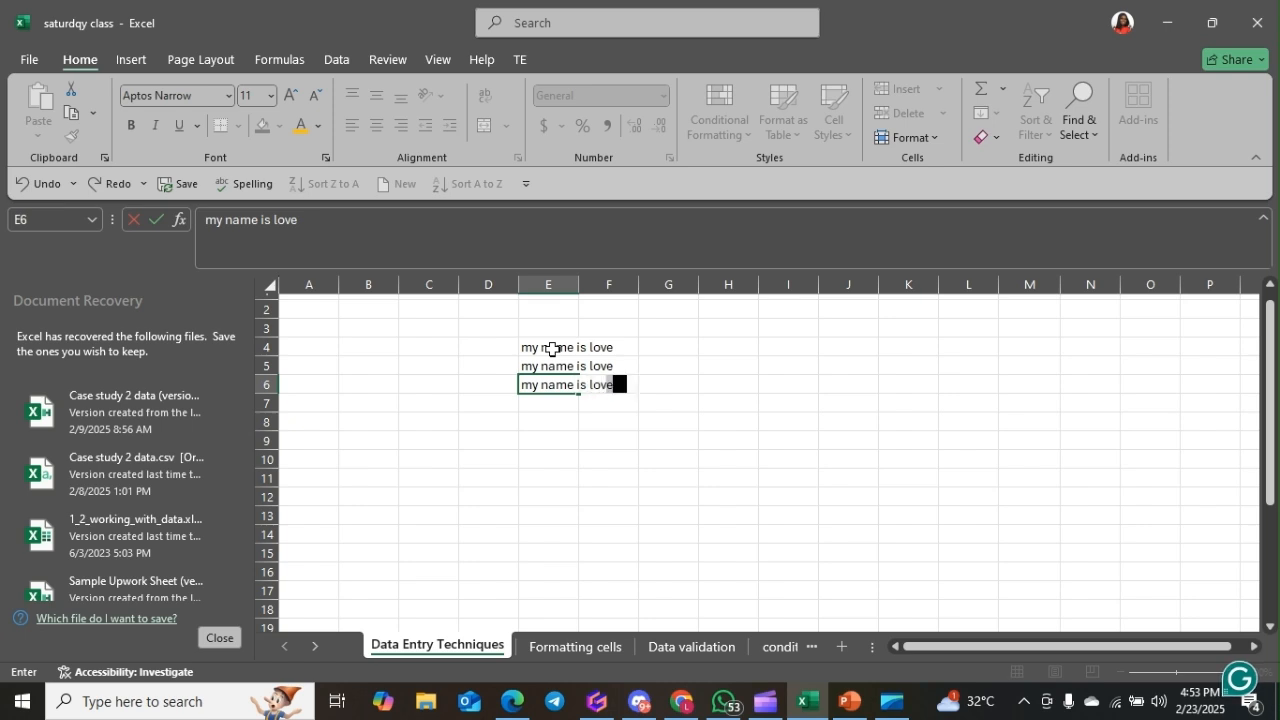
pyautogui.press('Return')
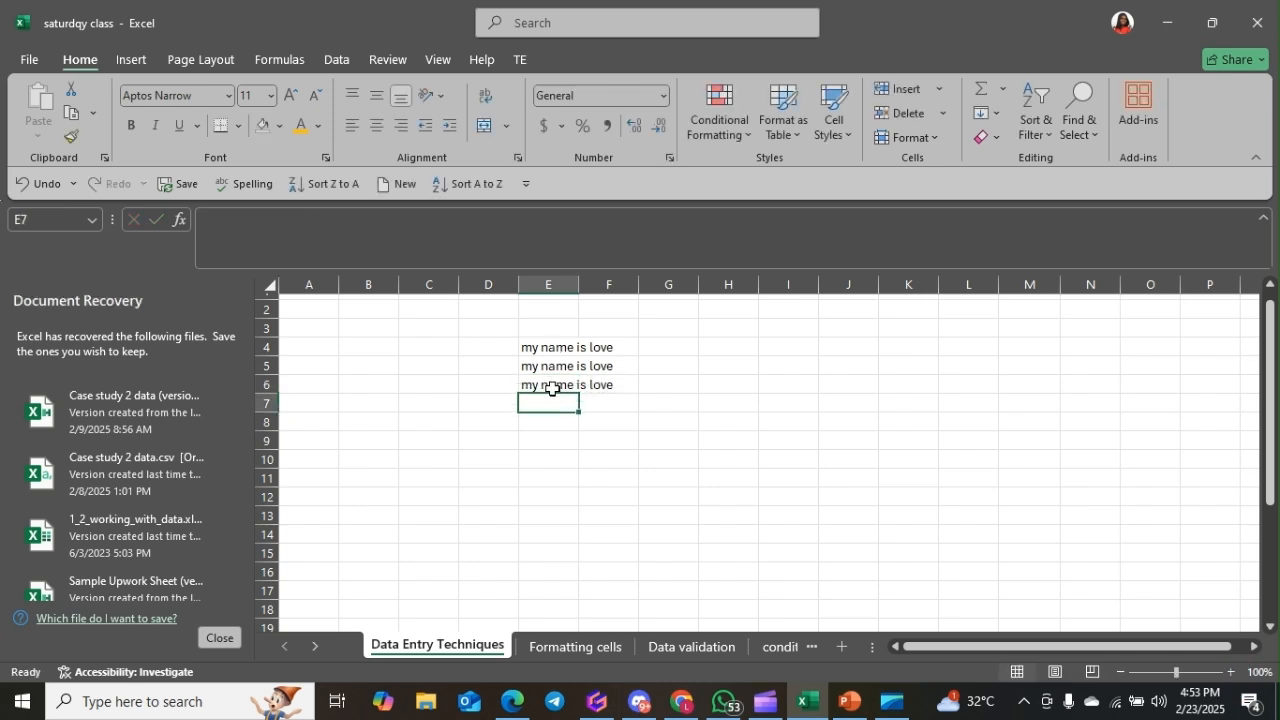
pyautogui.moveTo(532, 365); pyautogui.dragTo(556, 388)
pyautogui.press('Delete')
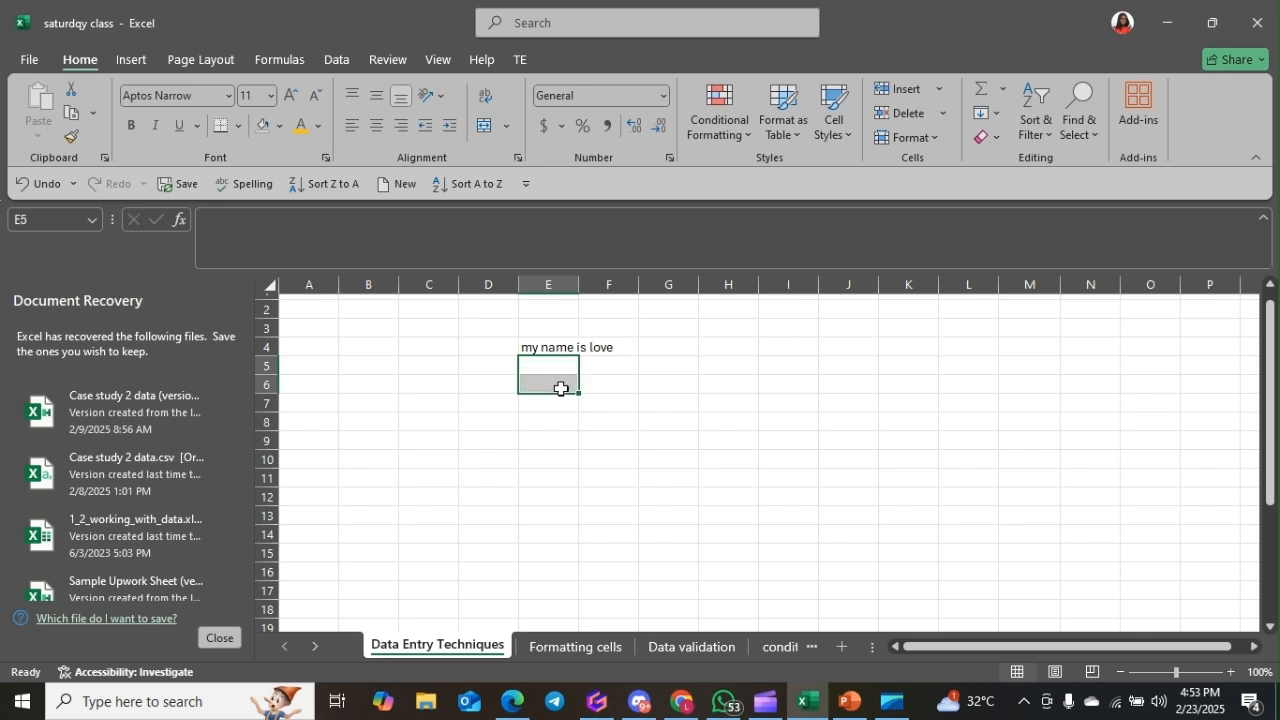
# AutoFill the sentence from cell E4 down to E10, and extend the fill from E10 down to E13.
pyautogui.click(568, 344)
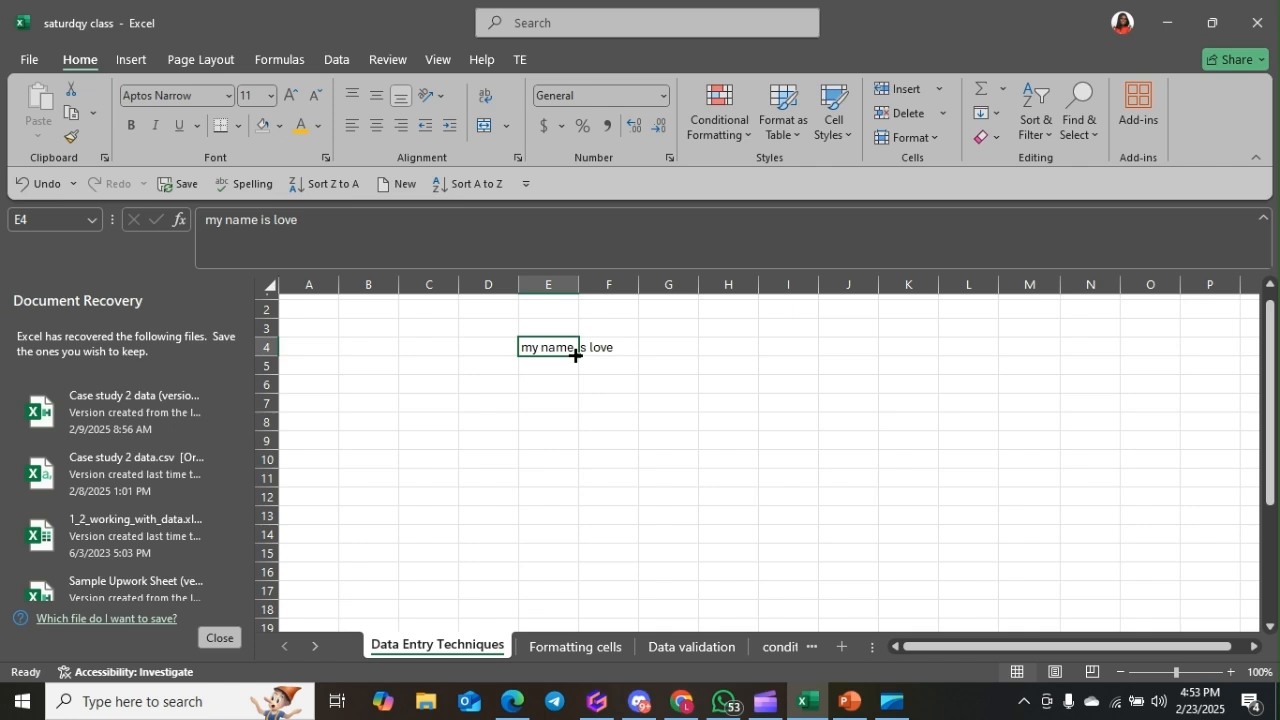
pyautogui.moveTo(575, 355); pyautogui.dragTo(558, 466)
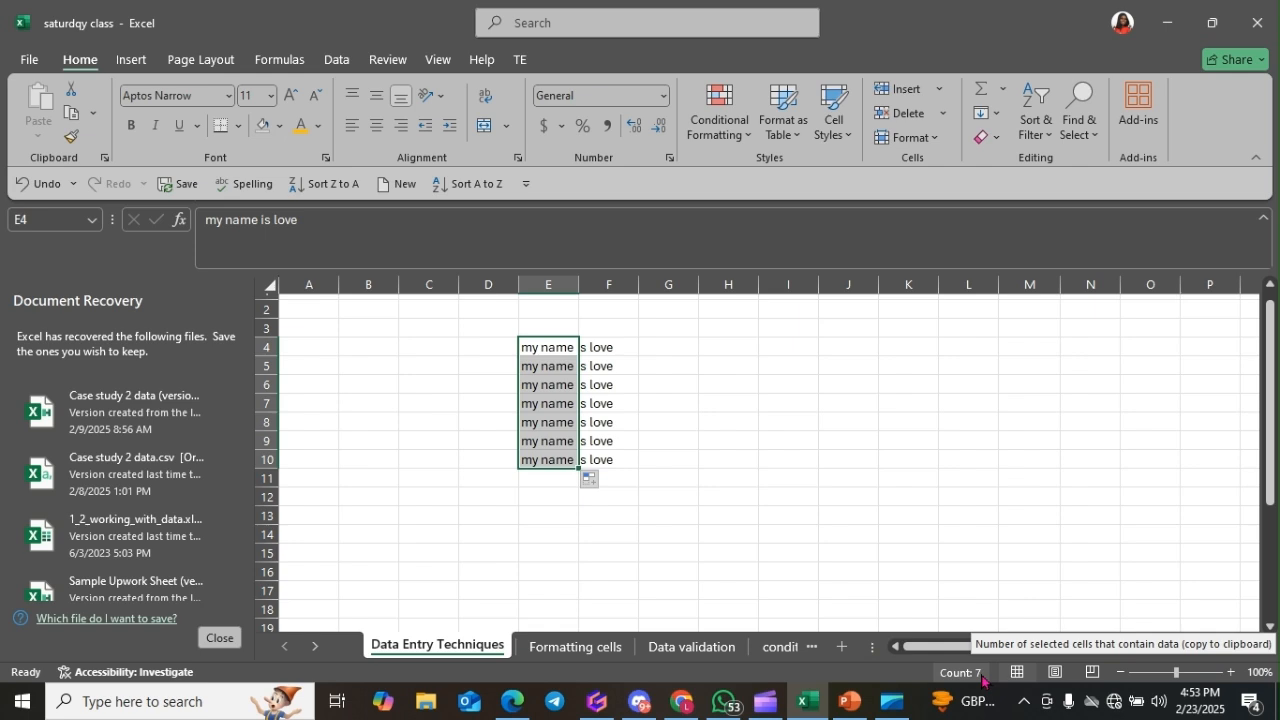
pyautogui.click(546, 346)
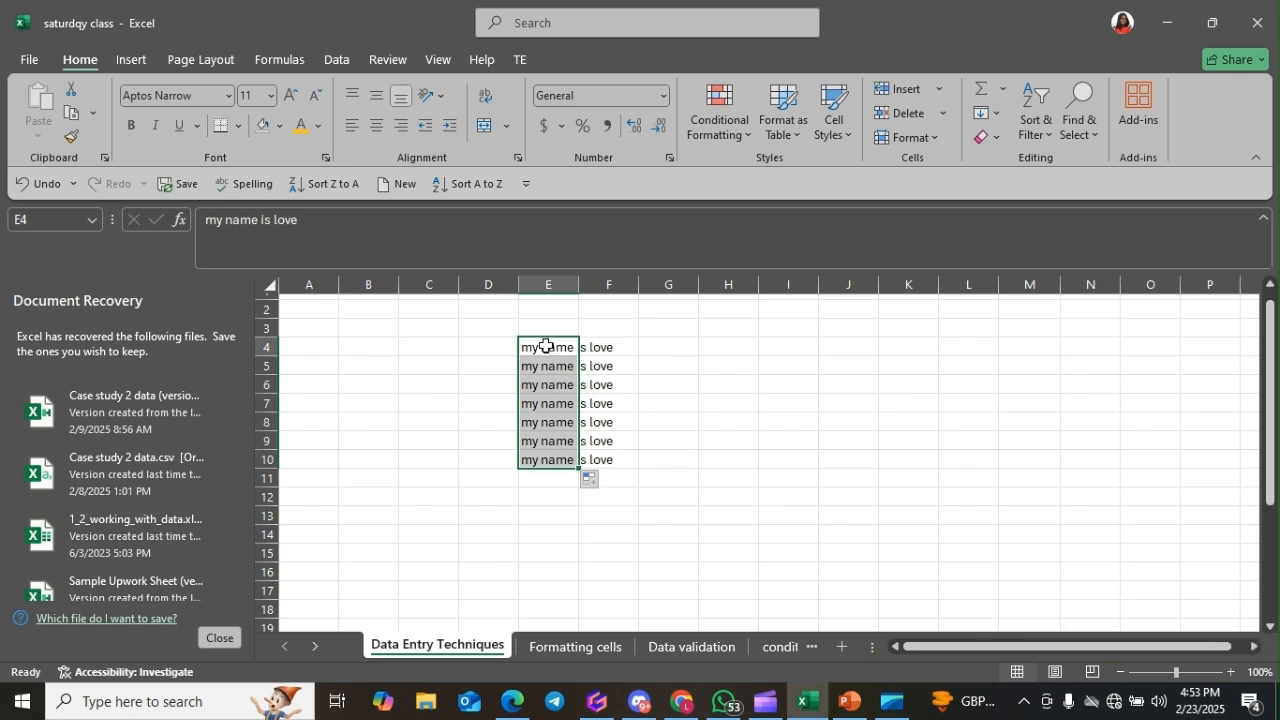
pyautogui.click(551, 366)
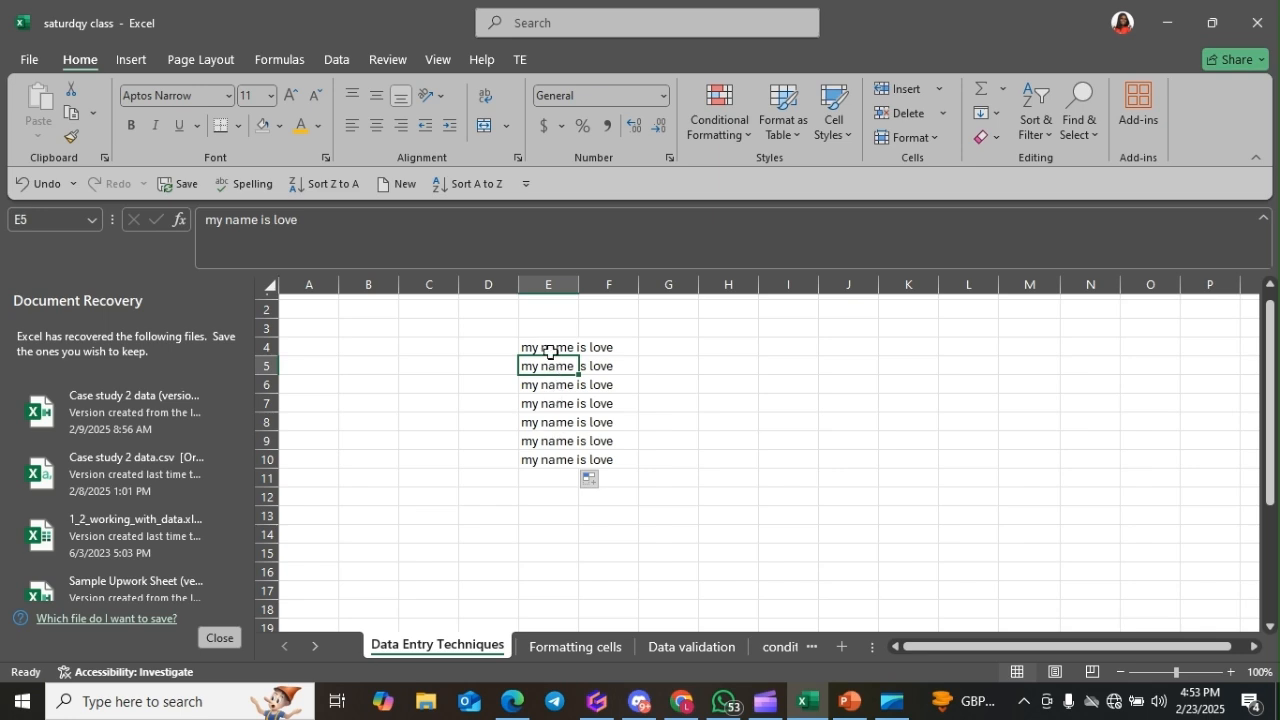
pyautogui.click(558, 460)
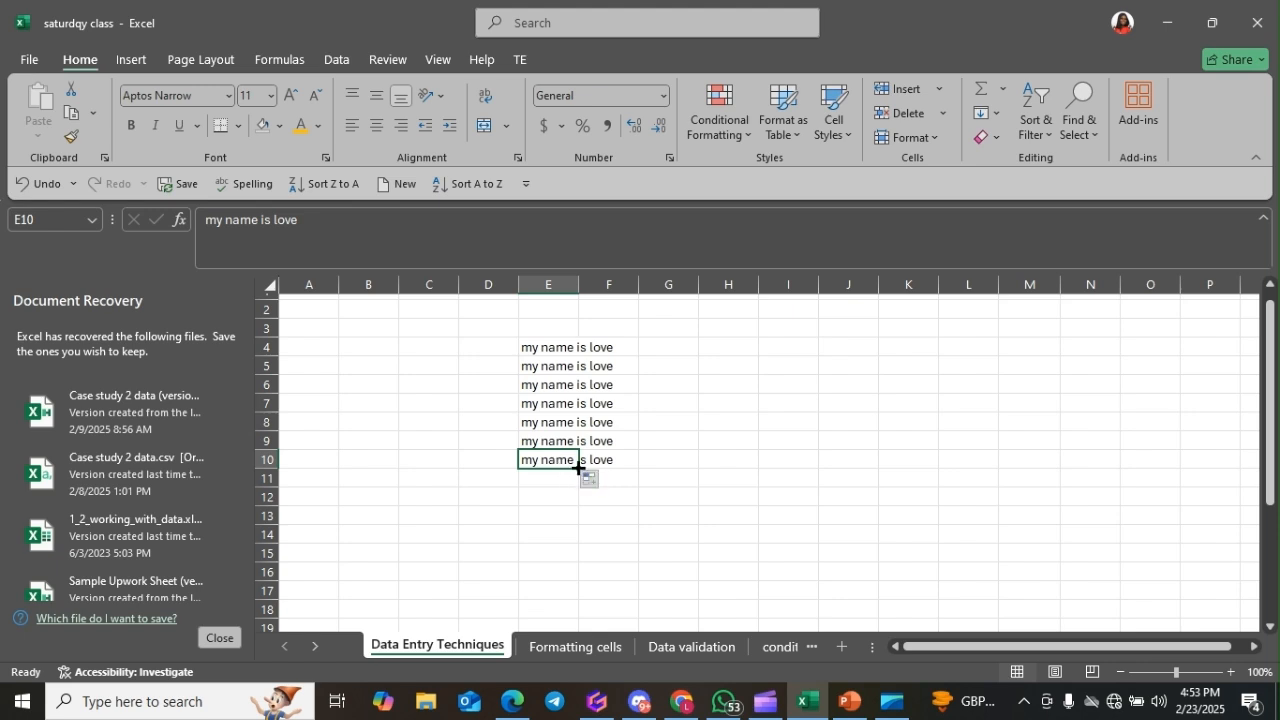
pyautogui.moveTo(578, 467); pyautogui.dragTo(577, 521)
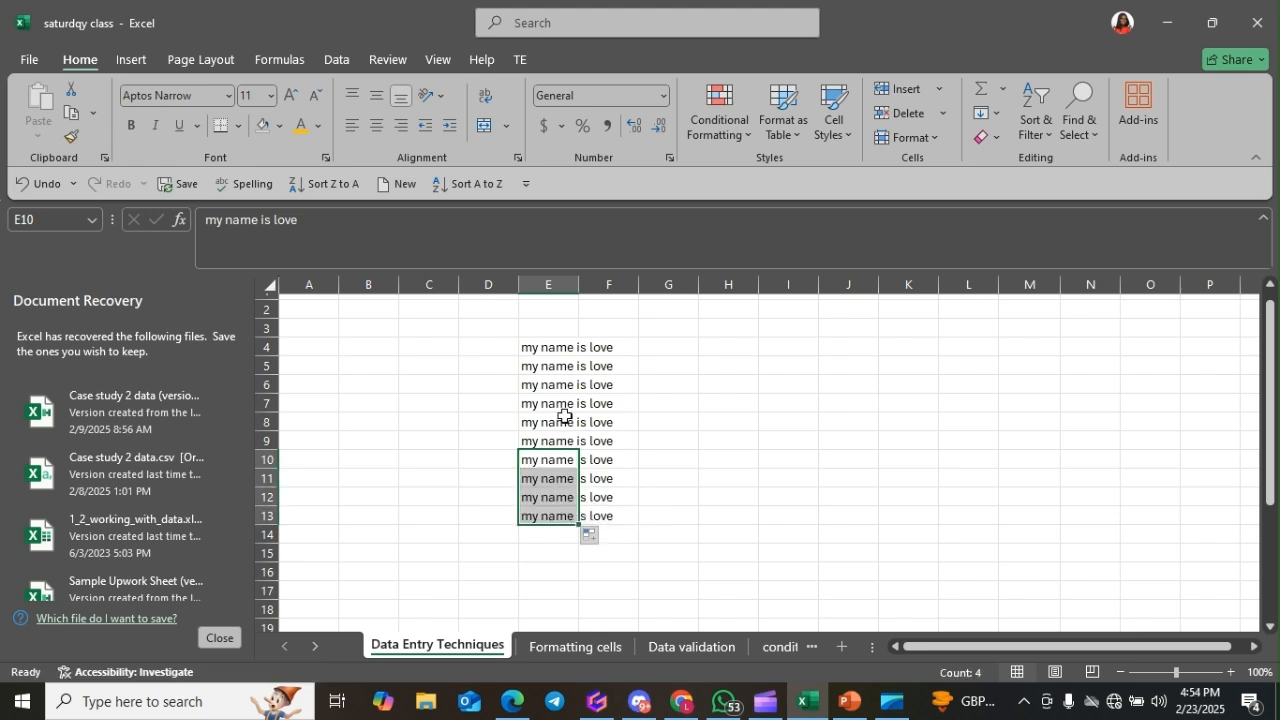
pyautogui.moveTo(551, 350); pyautogui.dragTo(572, 522)
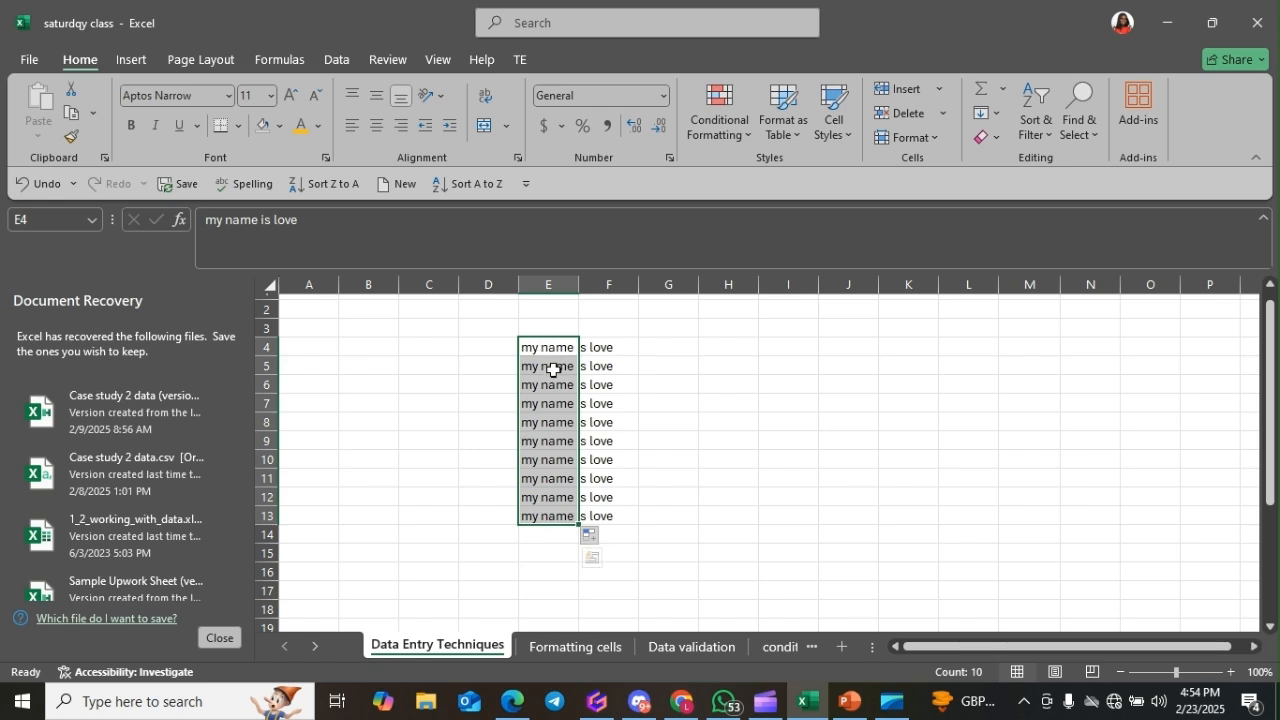
# Enter the same sentence manually in cell G4 and clear that cell again.
pyautogui.click(679, 348)
pyautogui.write('my n')
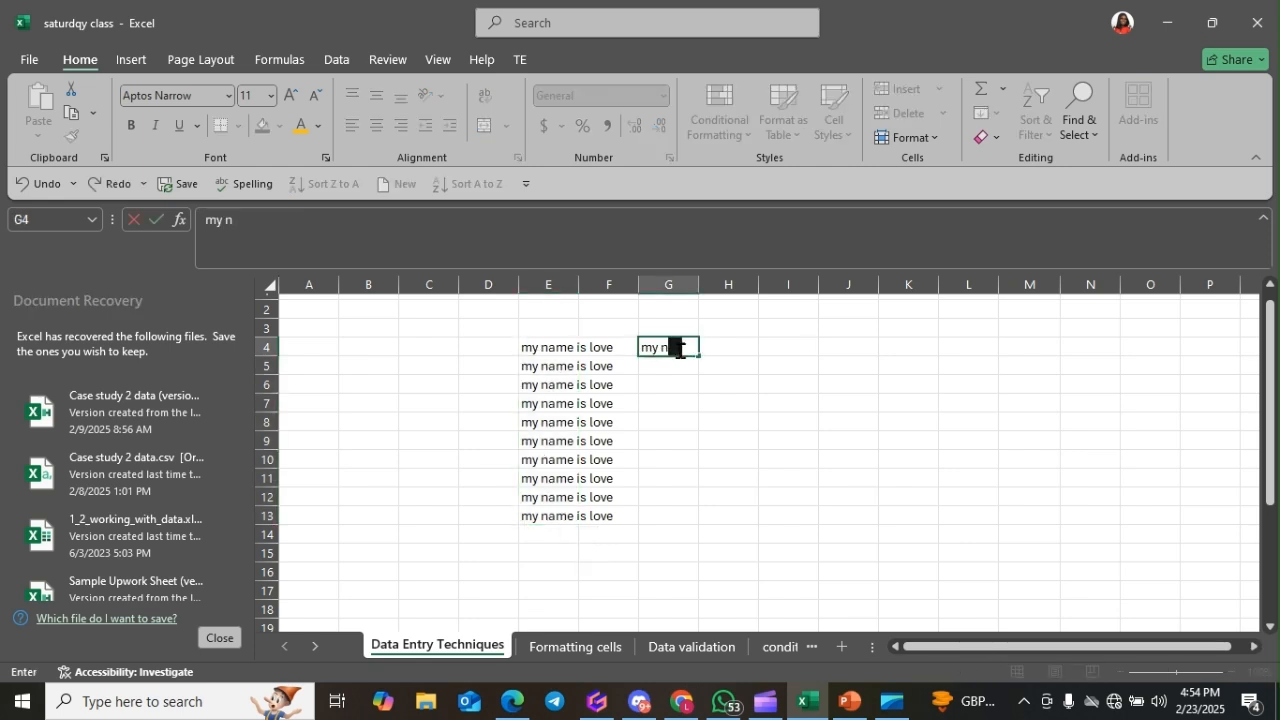
pyautogui.write('ame is l')
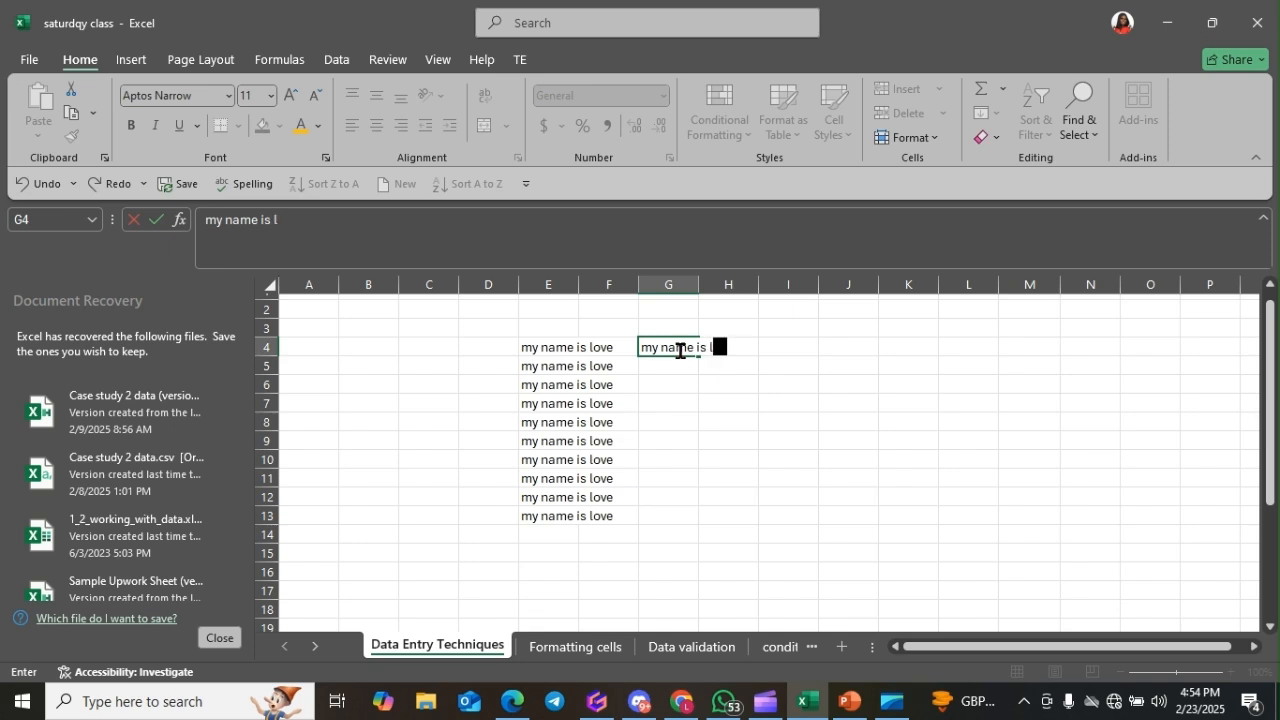
pyautogui.write('ove')
pyautogui.press('Return')
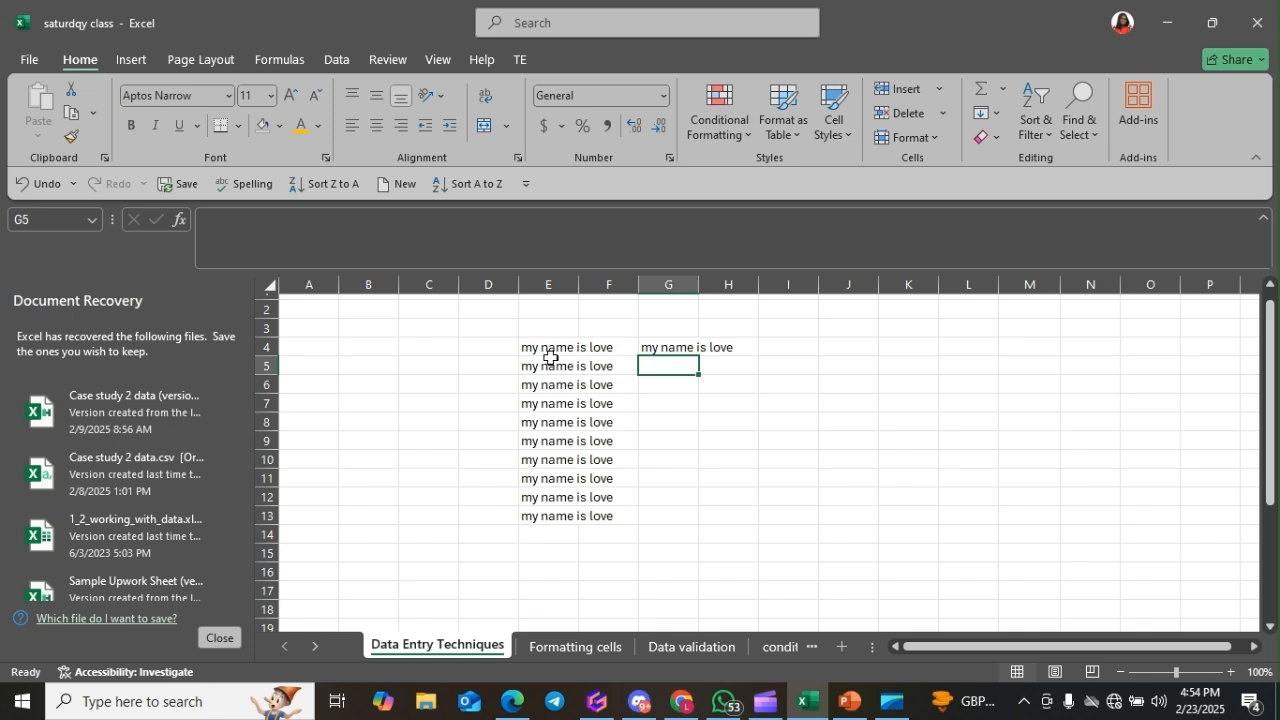
pyautogui.click(669, 344)
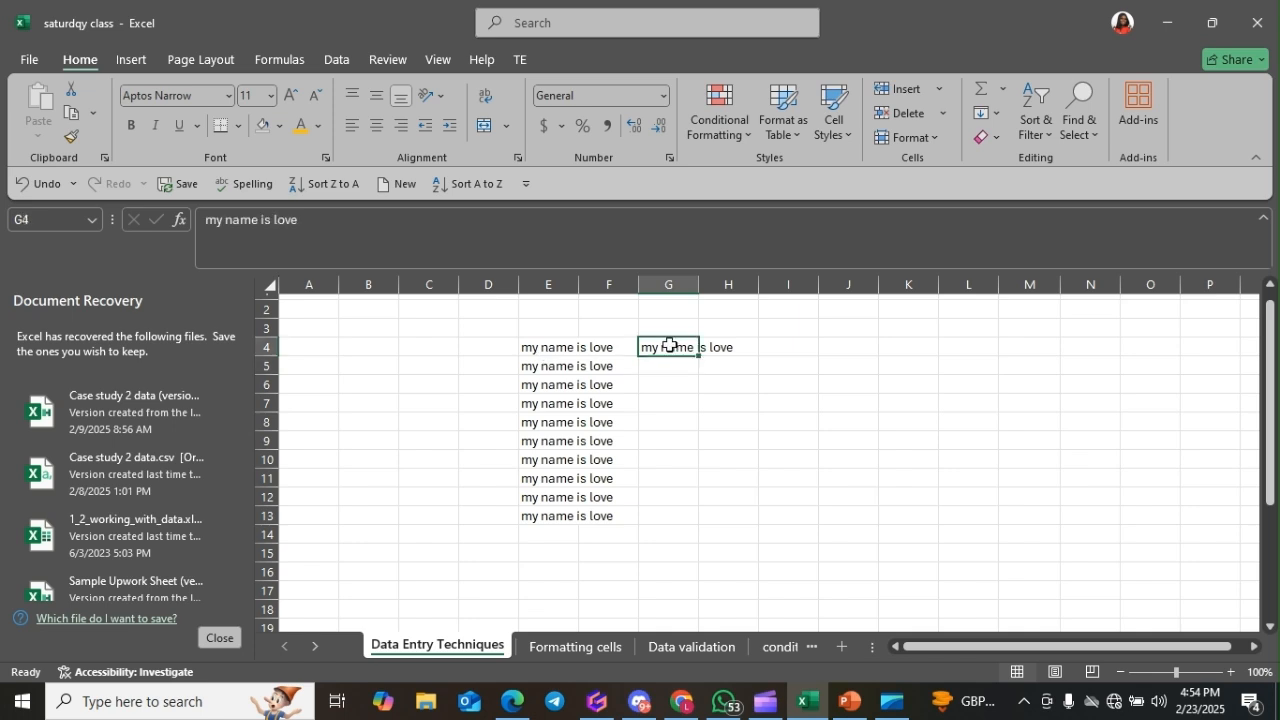
pyautogui.press('Delete')
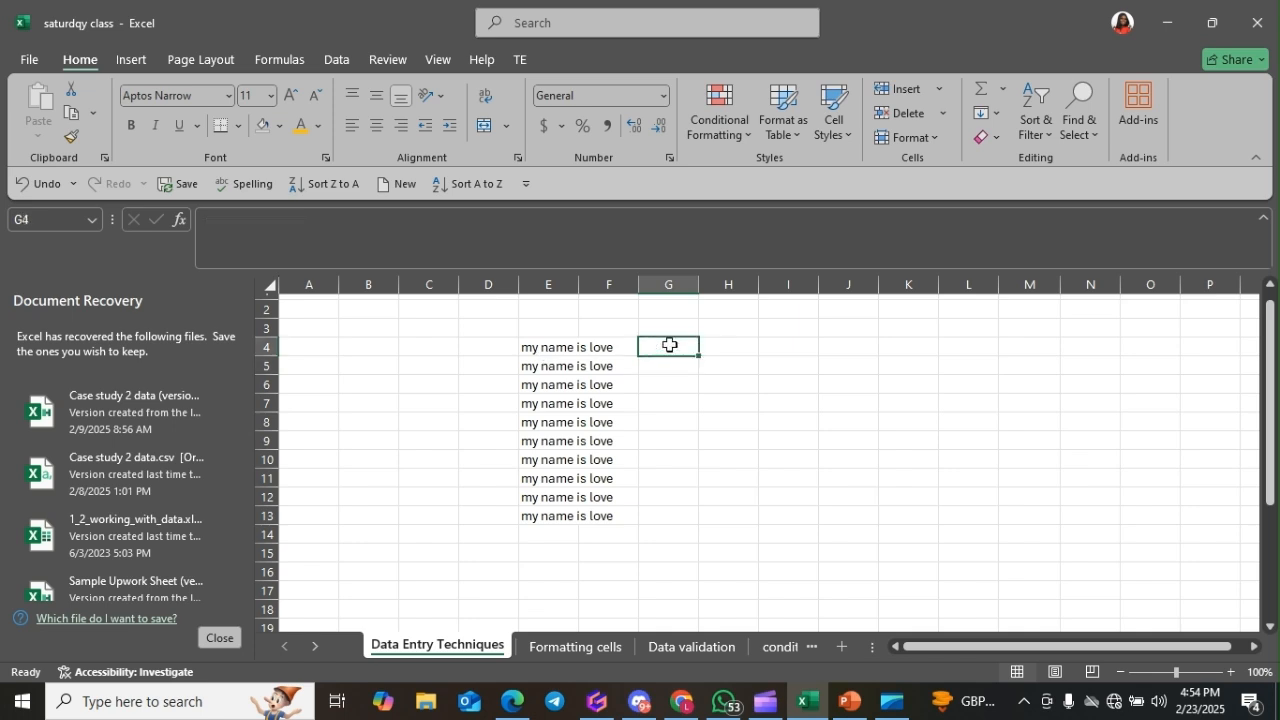
# Move the content of cell E4 to H4 and the content of cell E7 to H7.
pyautogui.click(537, 352)
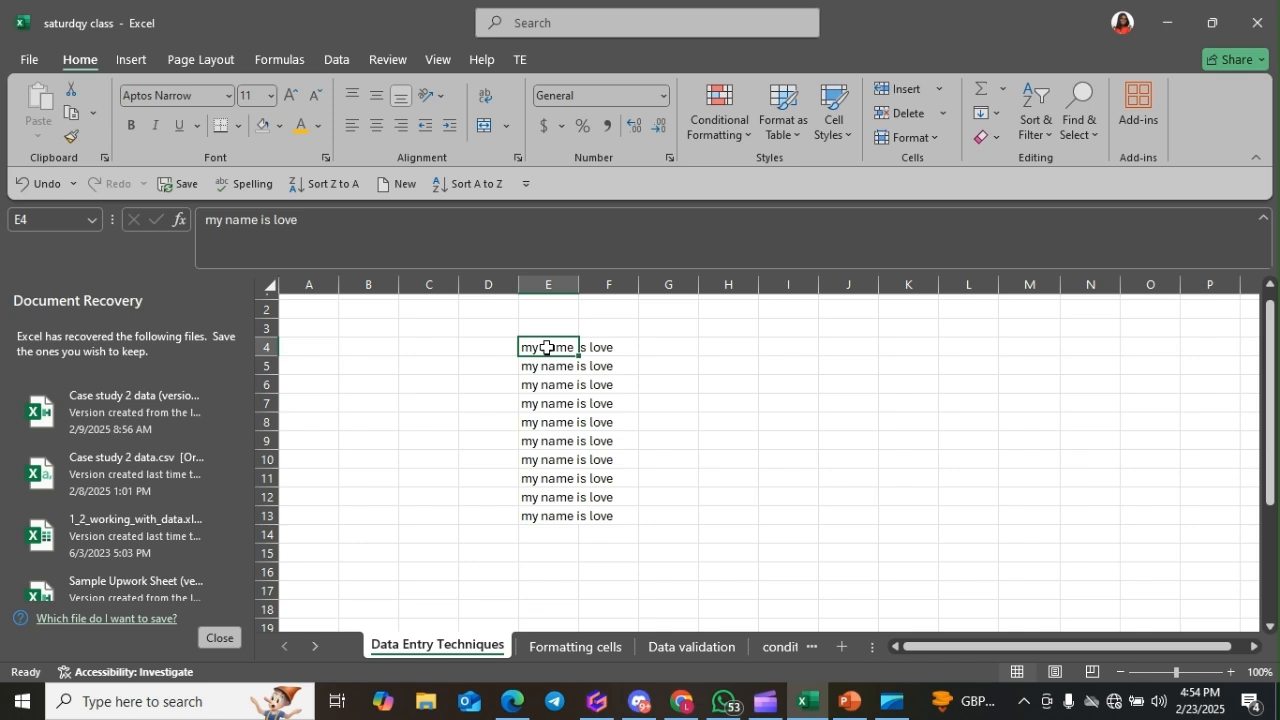
pyautogui.click(40, 221)
pyautogui.click(556, 347)
pyautogui.moveTo(578, 349); pyautogui.dragTo(720, 347)
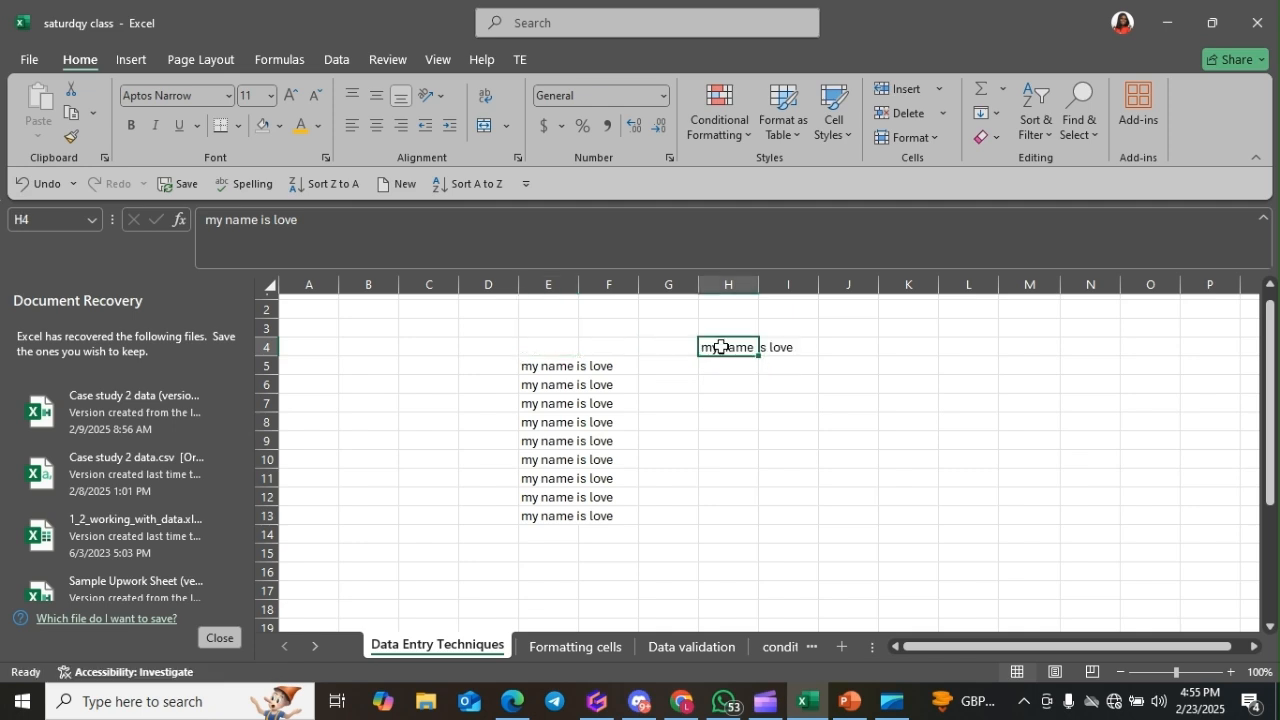
pyautogui.click(551, 403)
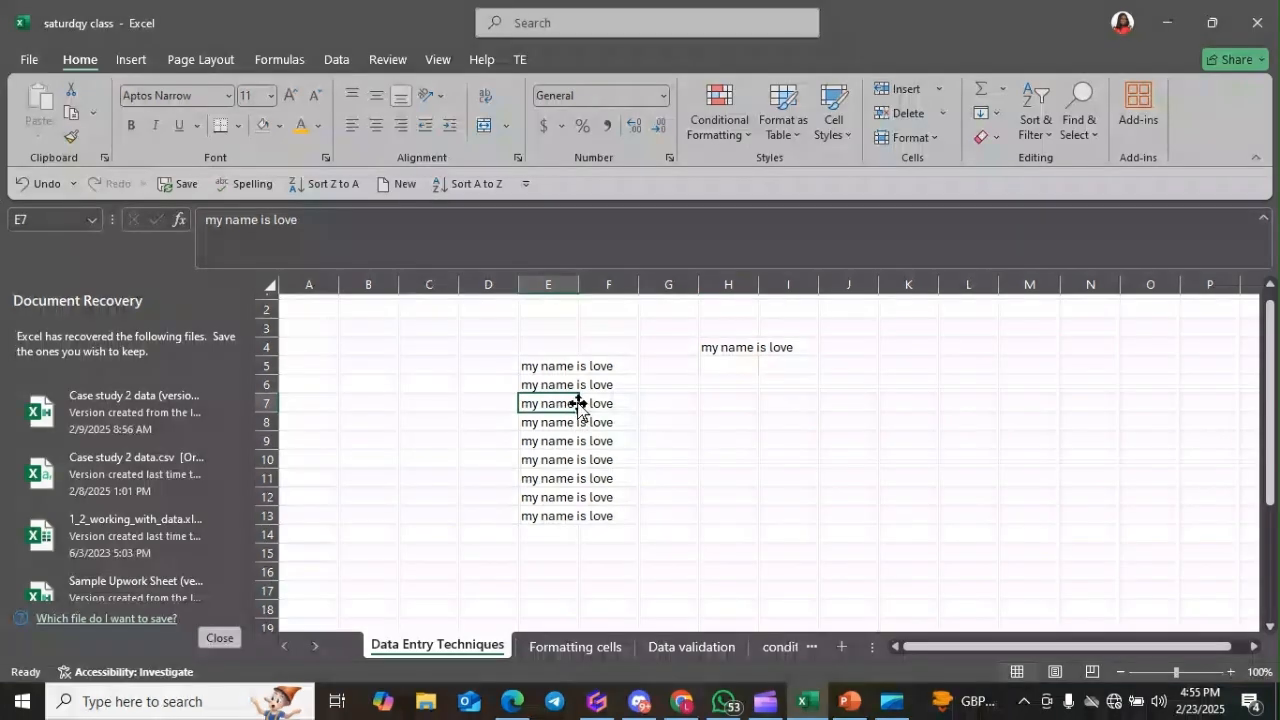
pyautogui.moveTo(578, 403); pyautogui.dragTo(724, 413)
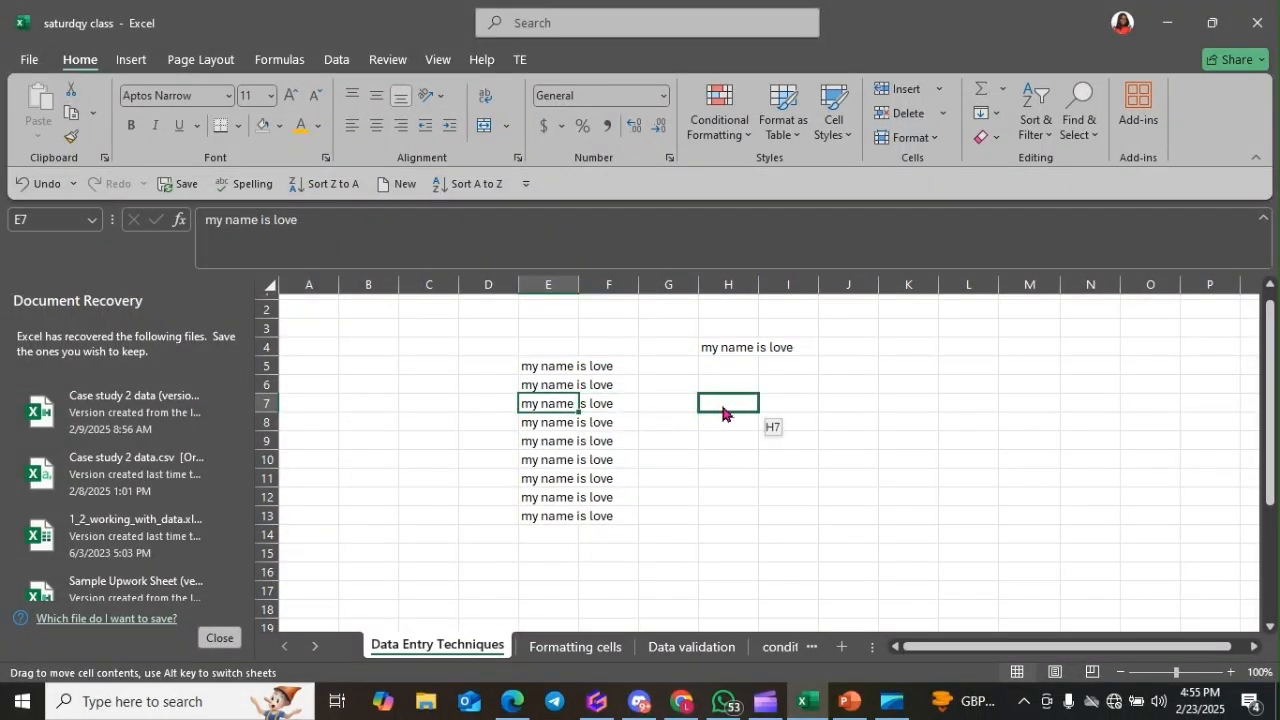
pyautogui.moveTo(724, 413); pyautogui.dragTo(721, 405)
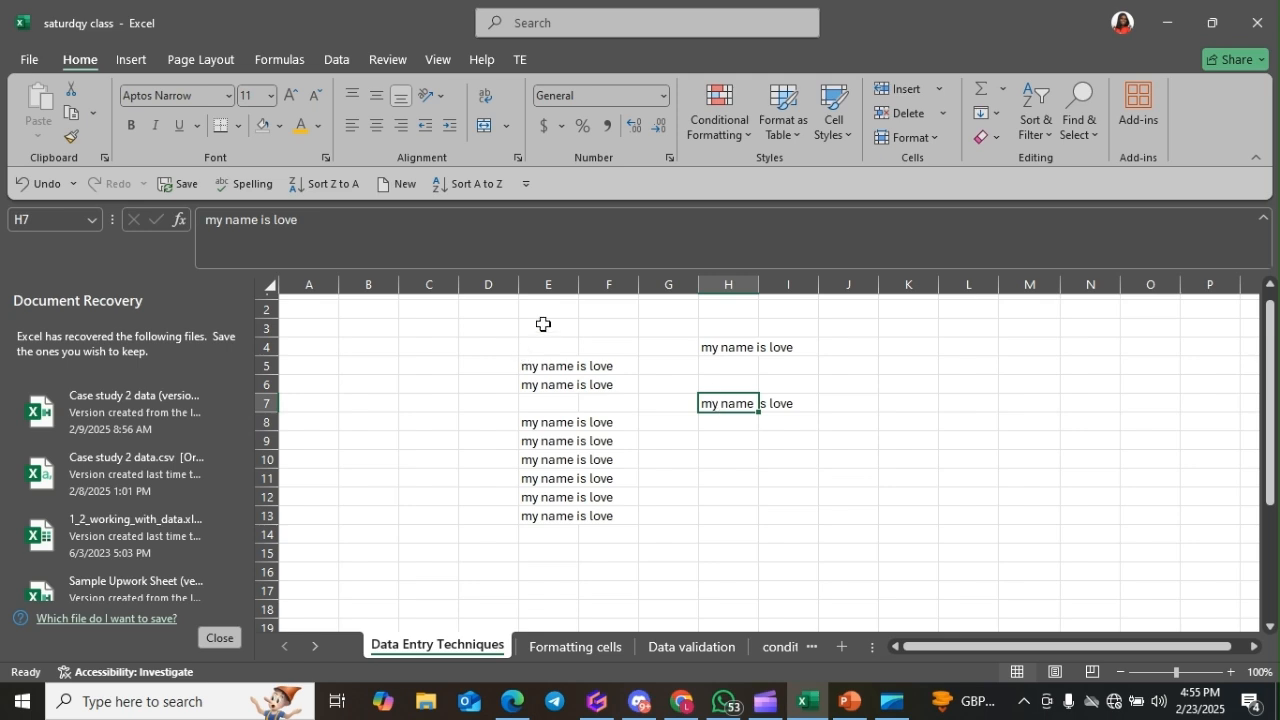
# Clear the range E3:J15 and enter the numbers 1 to 6 down cells E3 to E8.
pyautogui.moveTo(543, 324); pyautogui.dragTo(857, 557)
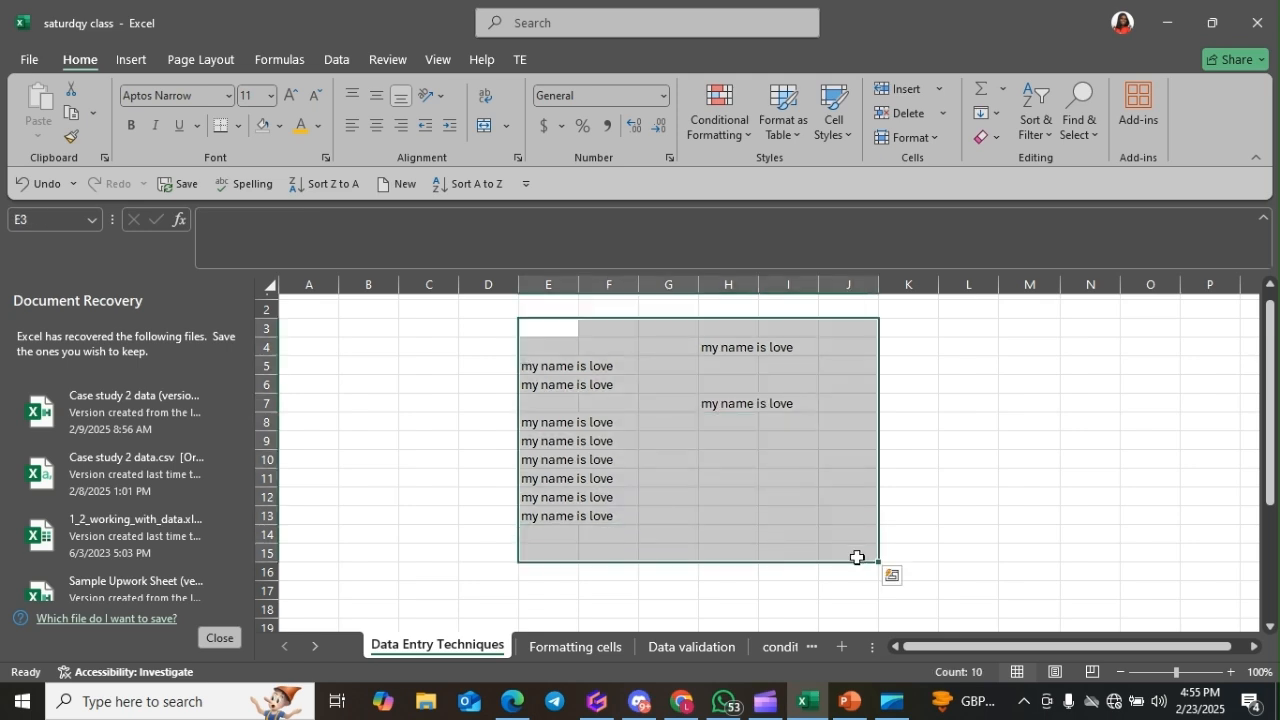
pyautogui.press('Delete')
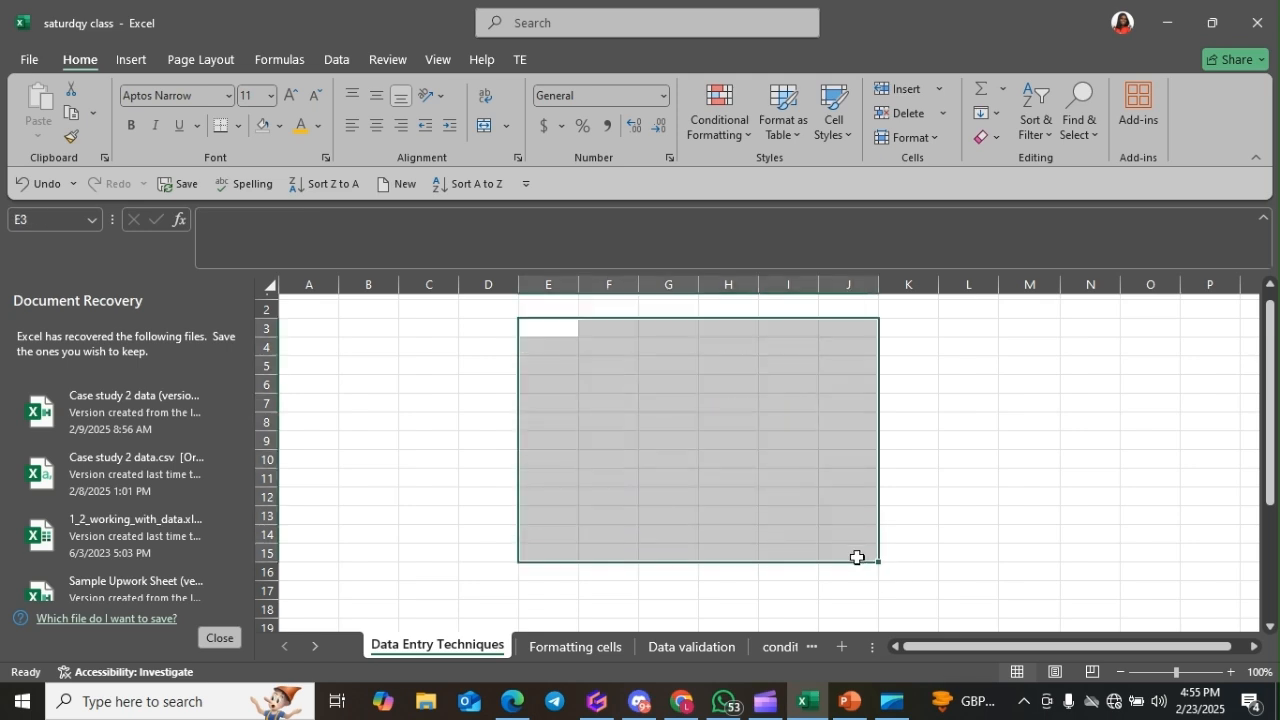
pyautogui.click(546, 332)
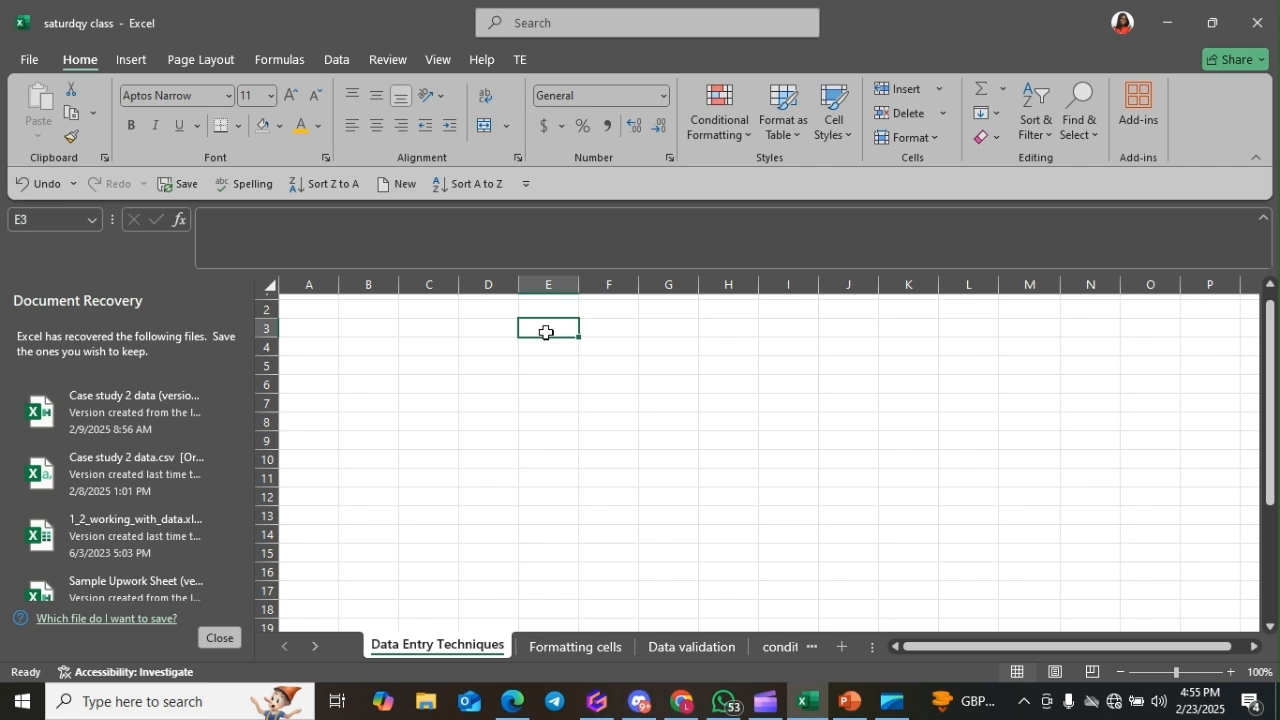
pyautogui.write('1')
pyautogui.press('Return')
pyautogui.write('2')
pyautogui.press('Return')
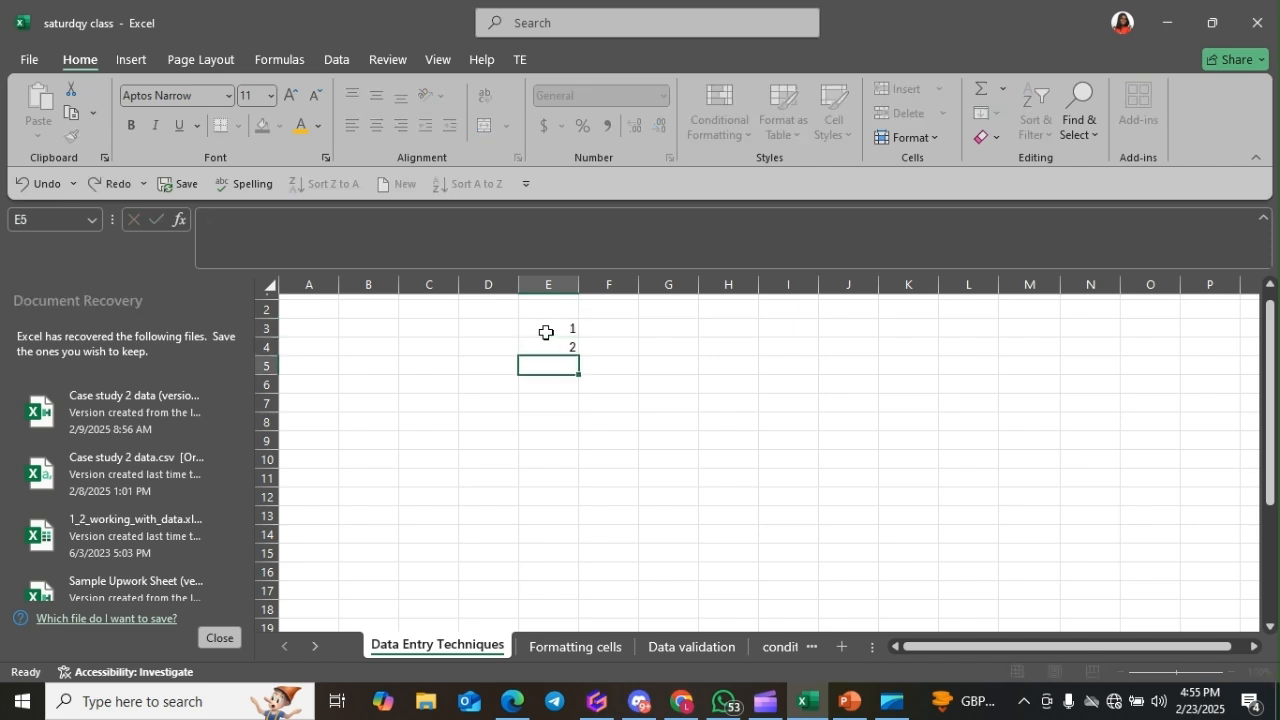
pyautogui.write('3')
pyautogui.press('Return')
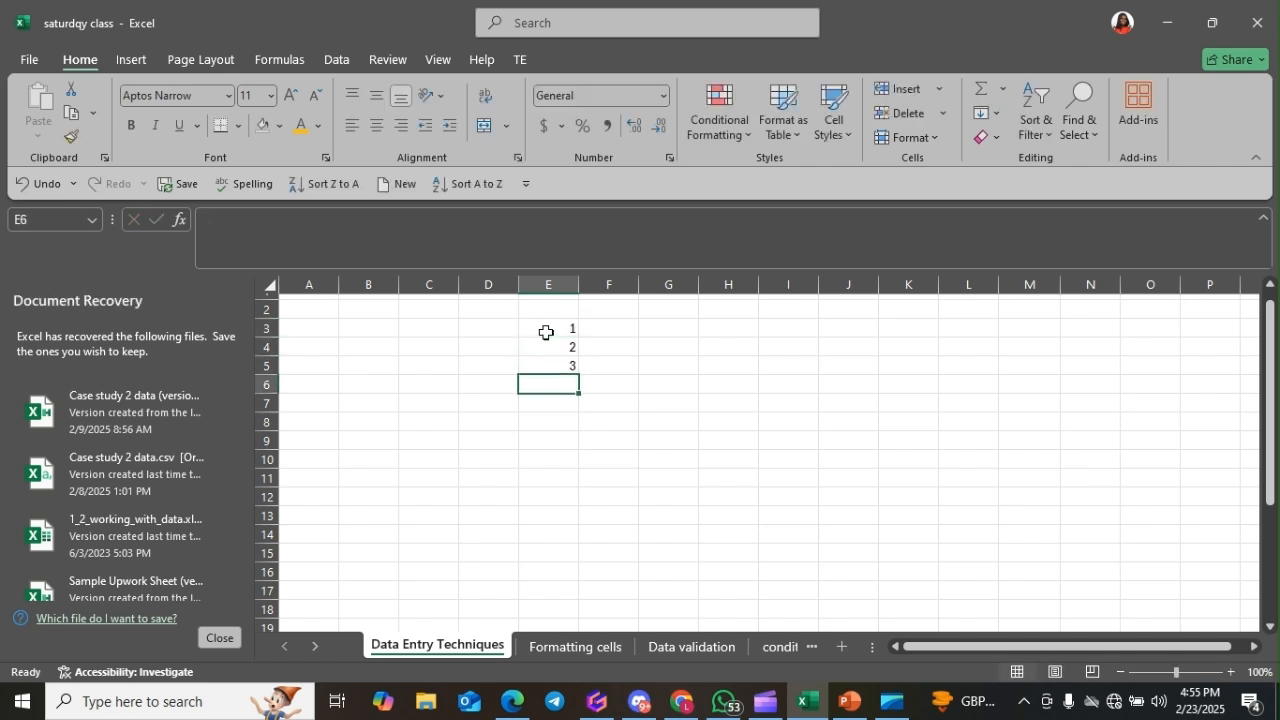
pyautogui.write('4')
pyautogui.press('Return')
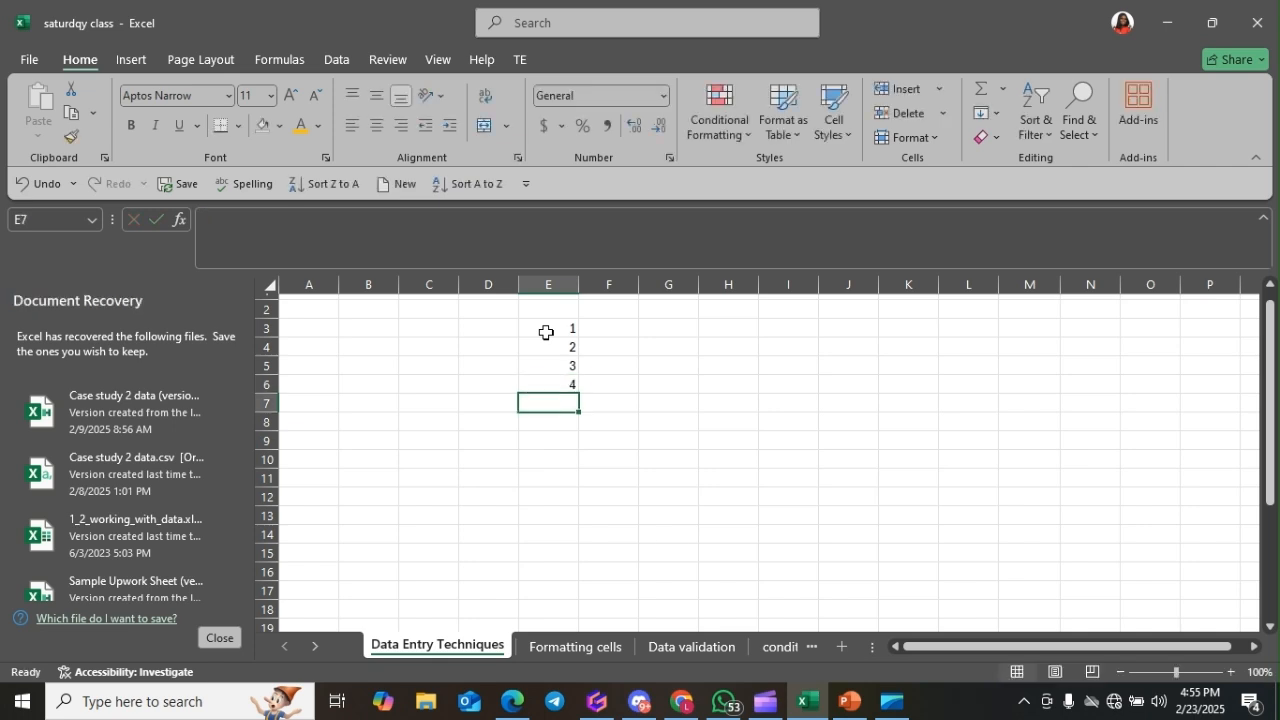
pyautogui.write('5')
pyautogui.press('Return')
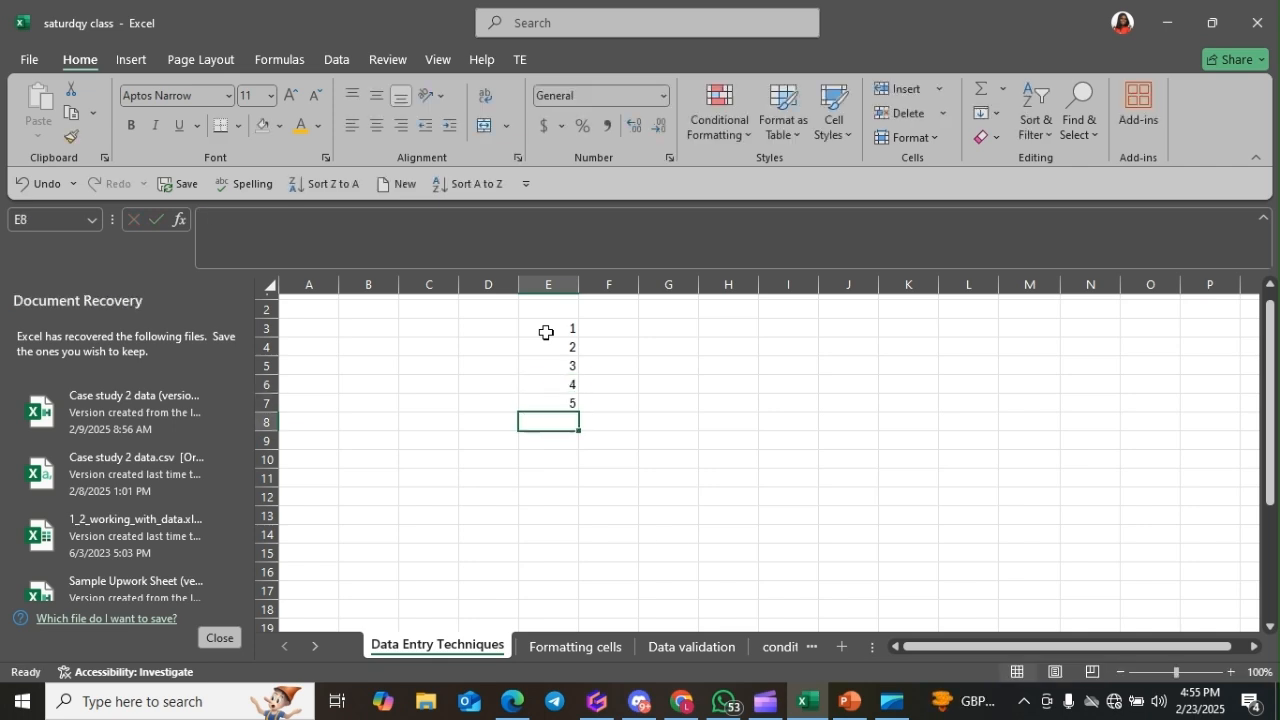
pyautogui.write('6')
pyautogui.press('Return')
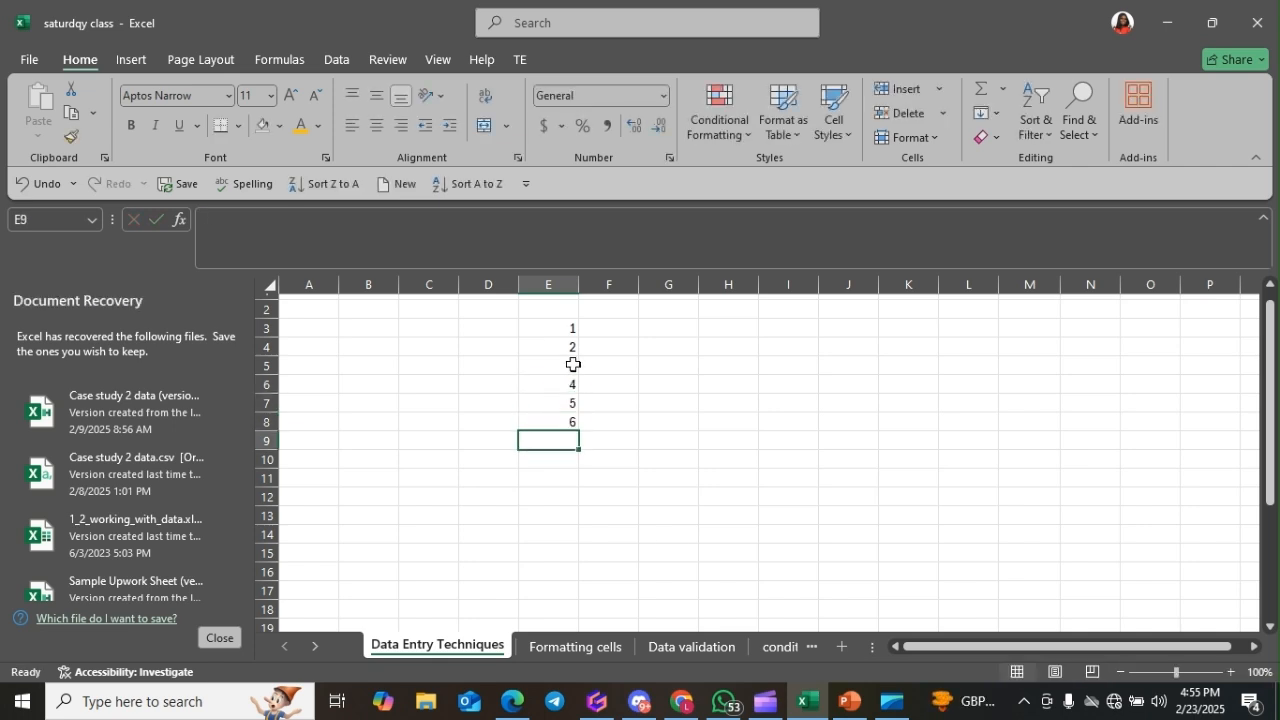
# Clear the numbers in E3:E8 and enter 1 in G3 and 2 in G4.
pyautogui.moveTo(557, 331); pyautogui.dragTo(562, 430)
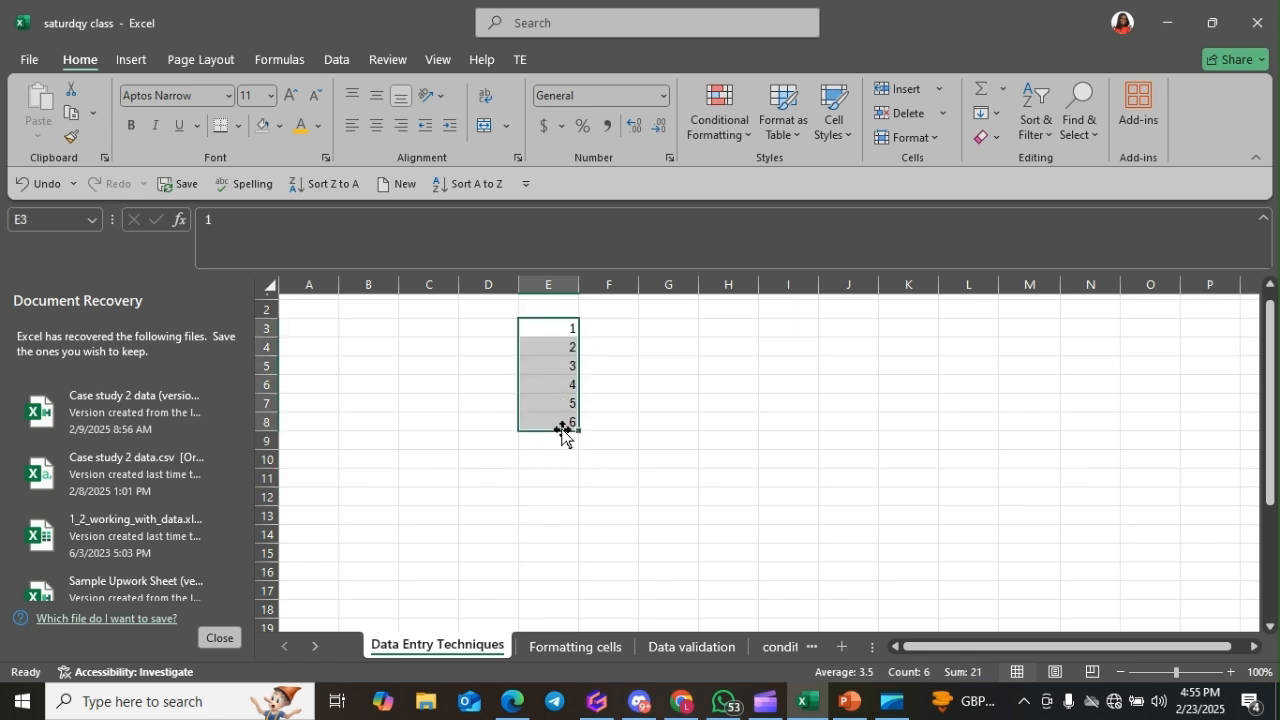
pyautogui.click(658, 326)
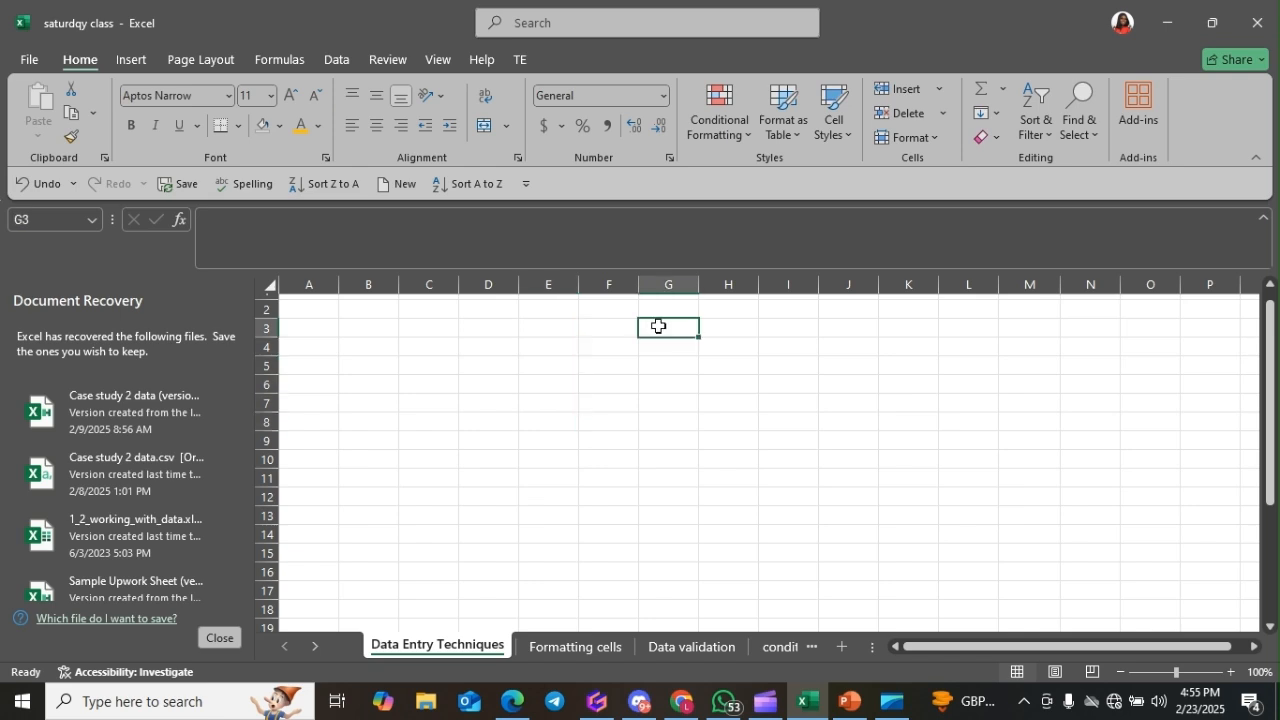
pyautogui.write('1')
pyautogui.press('Return')
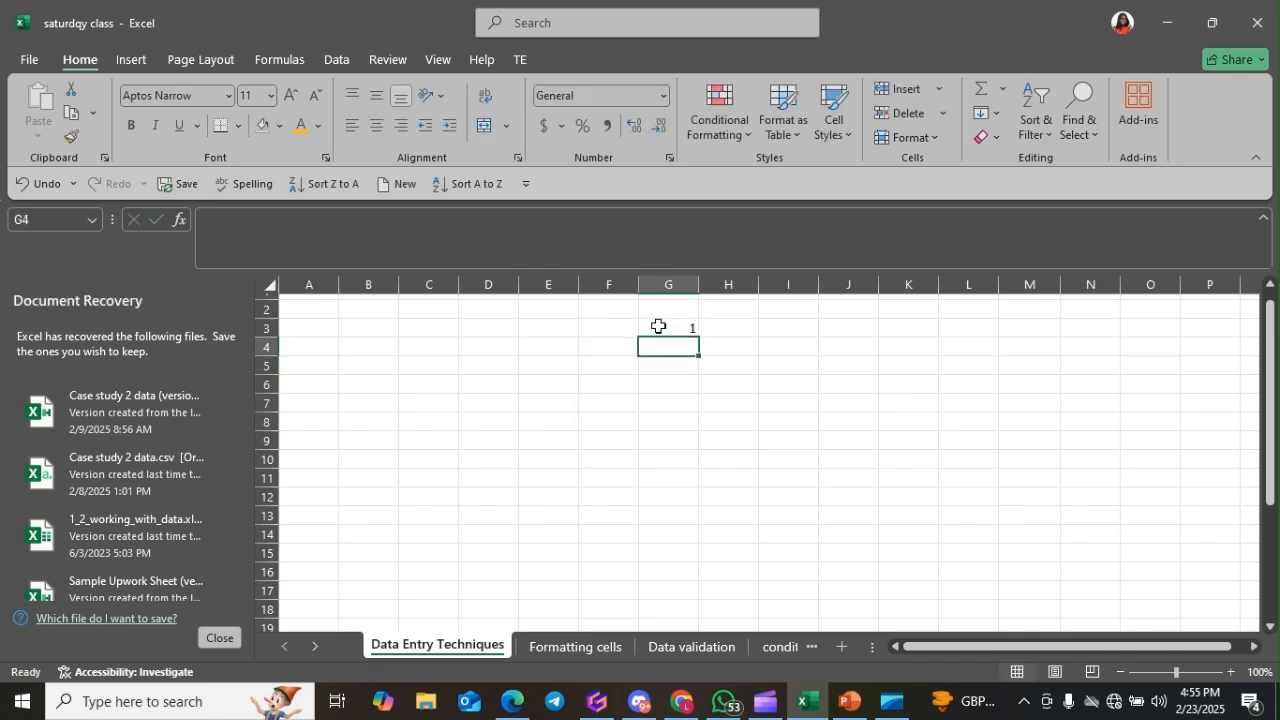
pyautogui.write('2')
pyautogui.press('Return')
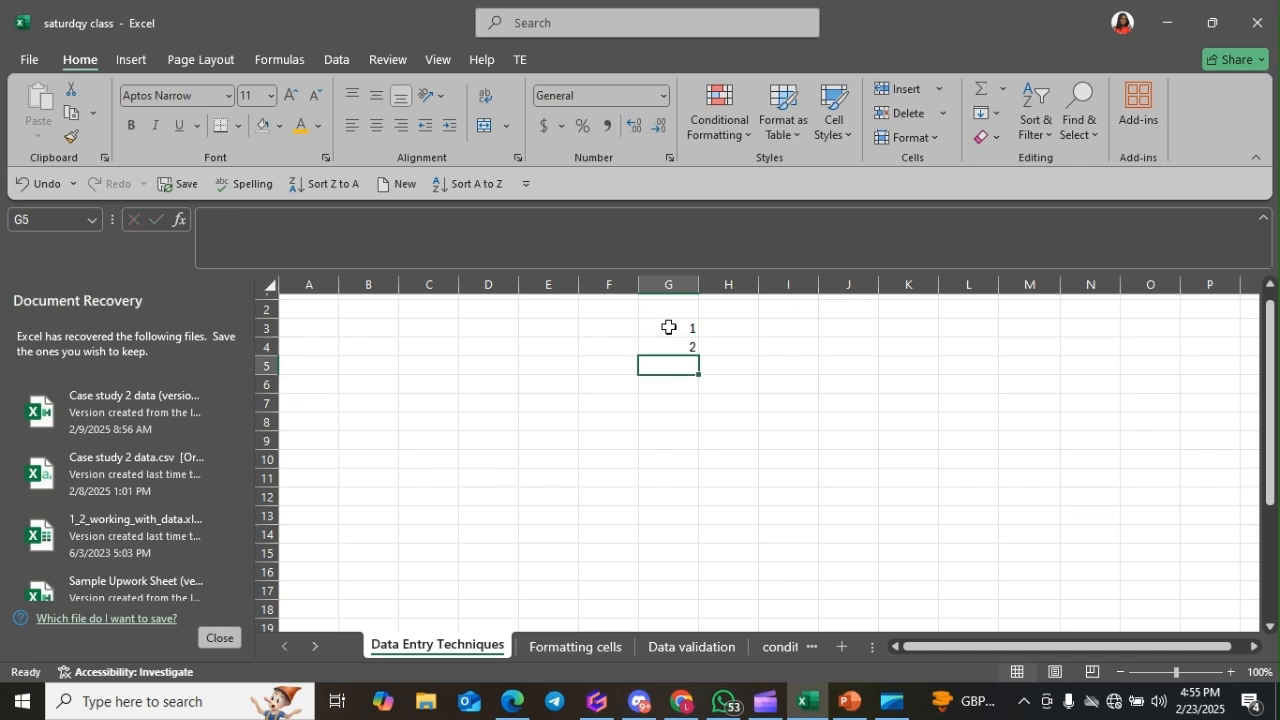
# AutoFill the series from G3:G4 down to G17 and extend it to G22 so it runs from 1 to 20.
pyautogui.click(669, 328)
pyautogui.moveTo(673, 358); pyautogui.dragTo(689, 604)
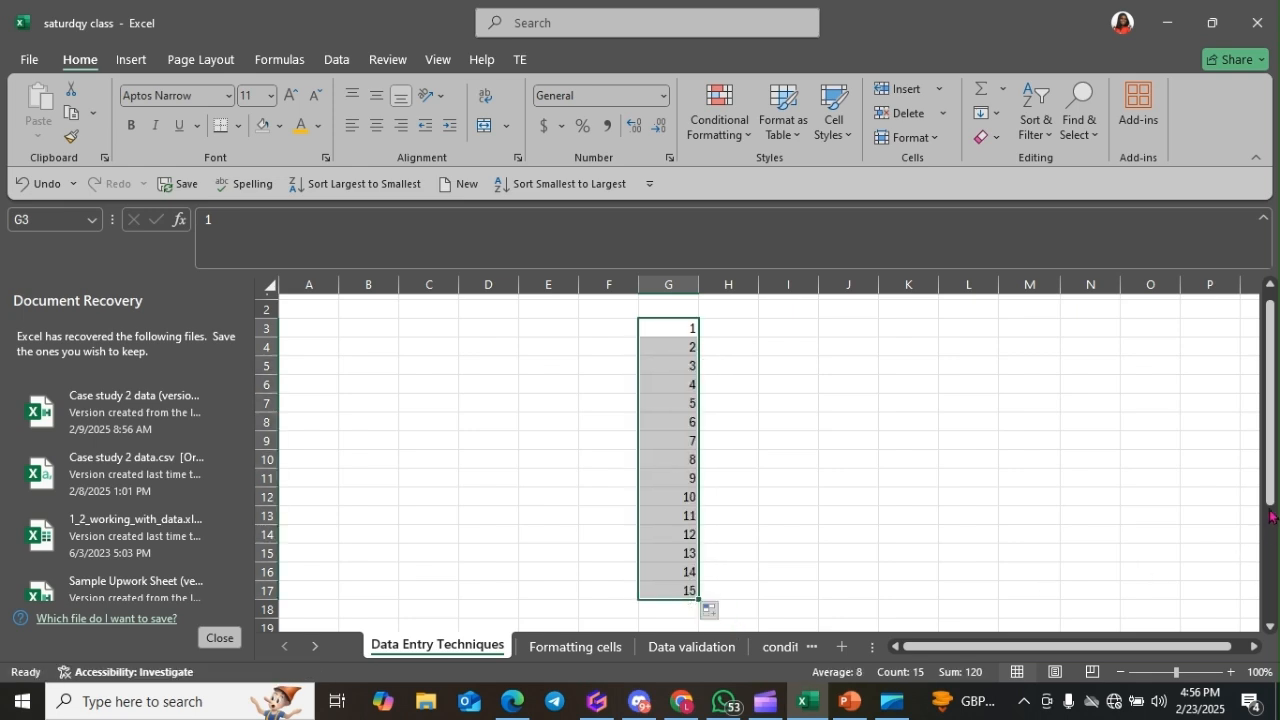
pyautogui.moveTo(1272, 490); pyautogui.dragTo(1272, 499)
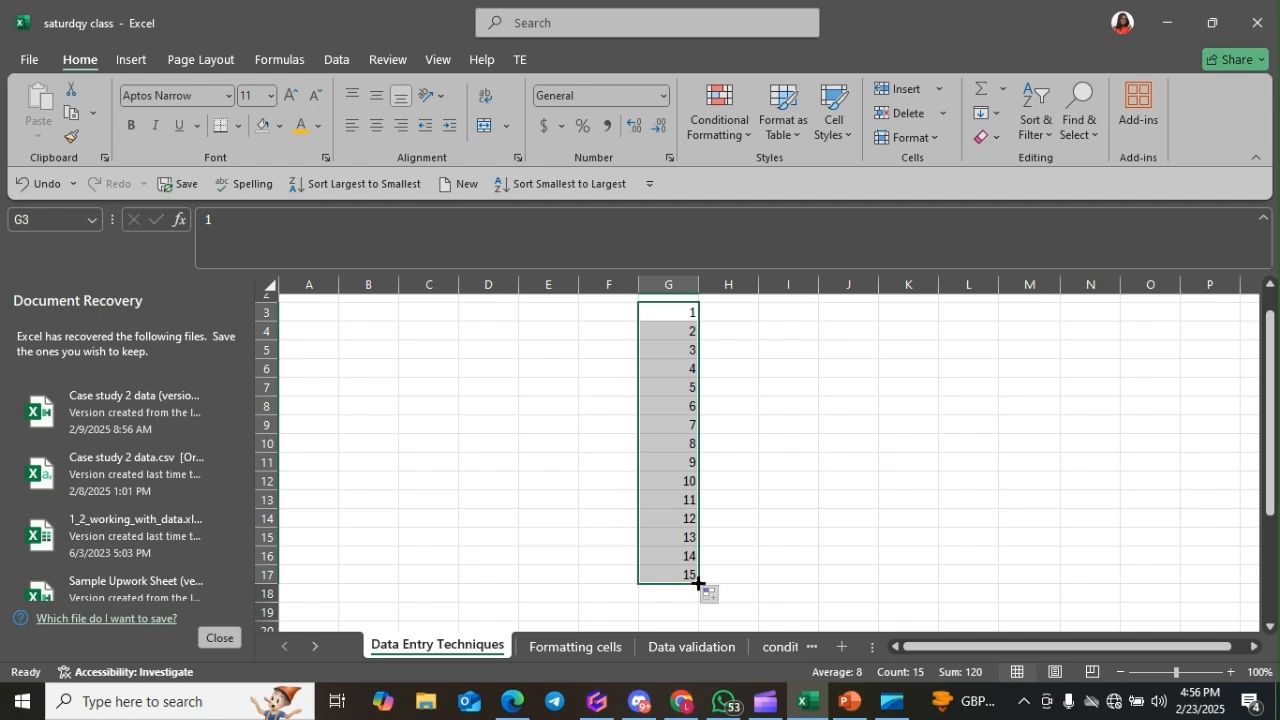
pyautogui.moveTo(698, 583)
pyautogui.mouseDown()
pyautogui.moveTo(702, 653)
pyautogui.moveTo(705, 617)
pyautogui.moveTo(691, 603)
pyautogui.mouseUp()
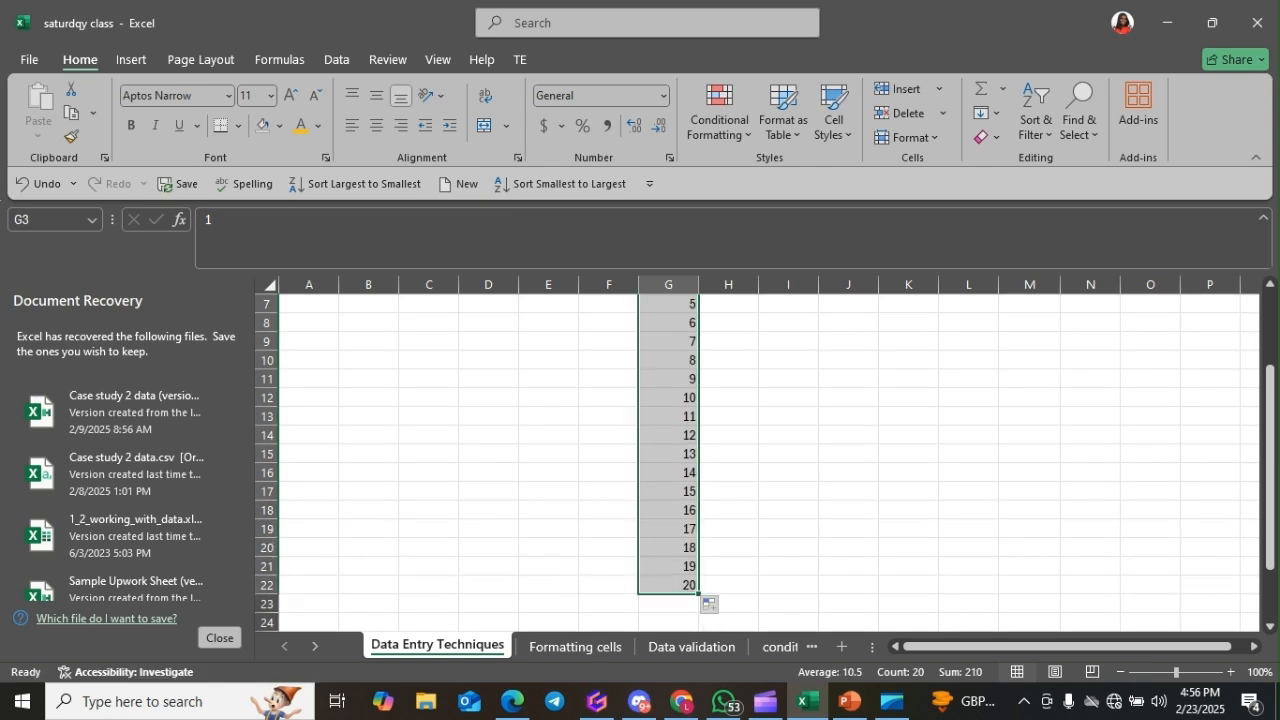
pyautogui.moveTo(1270, 515); pyautogui.dragTo(1270, 445)
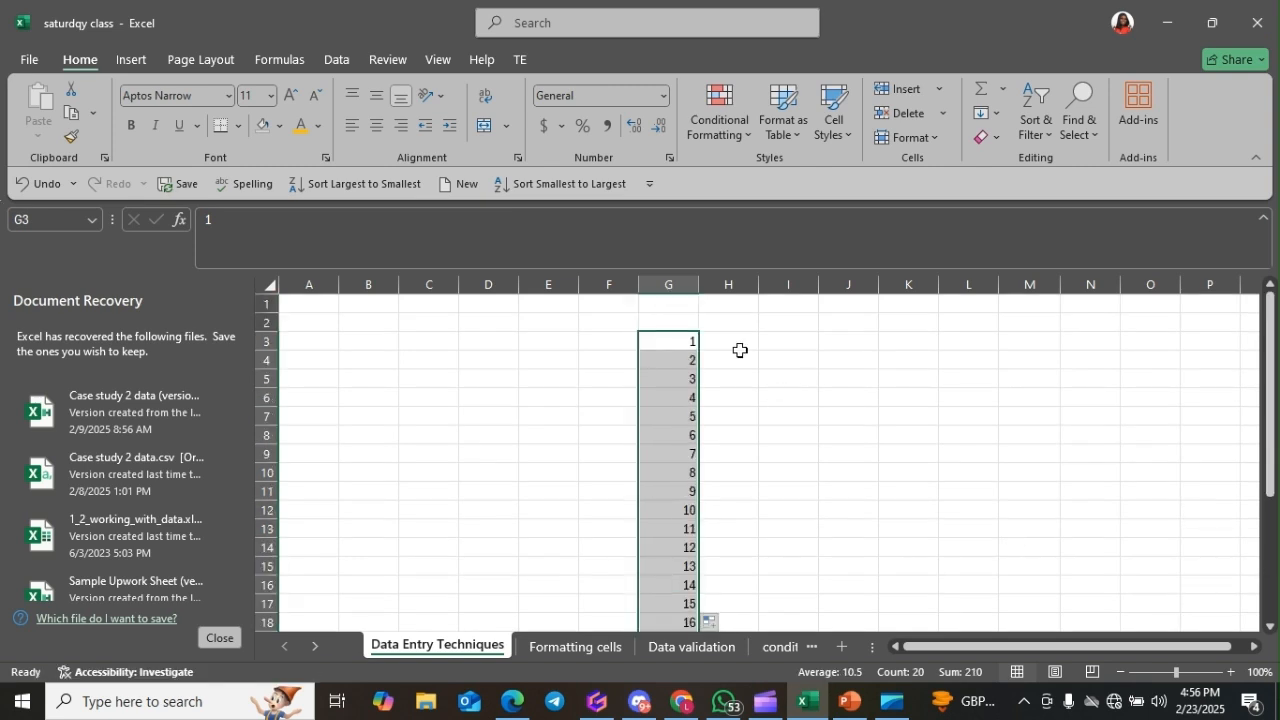
# Enter 1 in I3 and AutoFill it from that single cell down to I22.
pyautogui.click(774, 345)
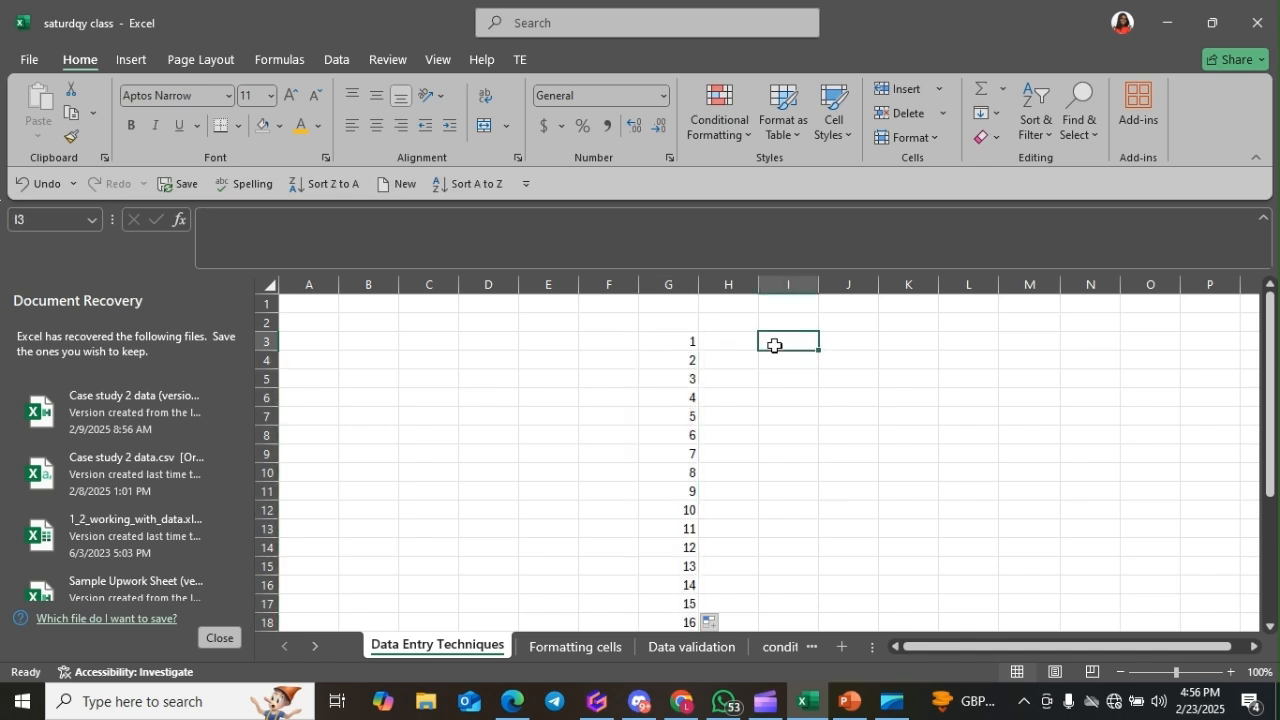
pyautogui.write('1')
pyautogui.press('Return')
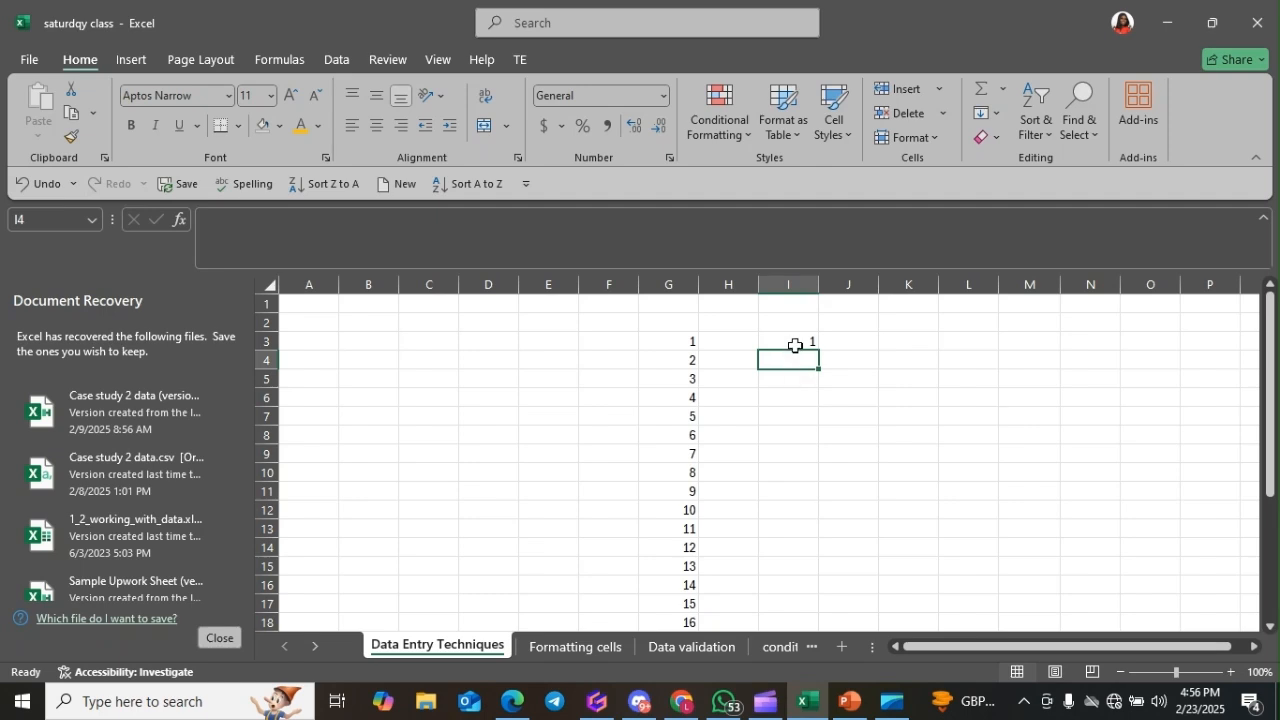
pyautogui.click(795, 345)
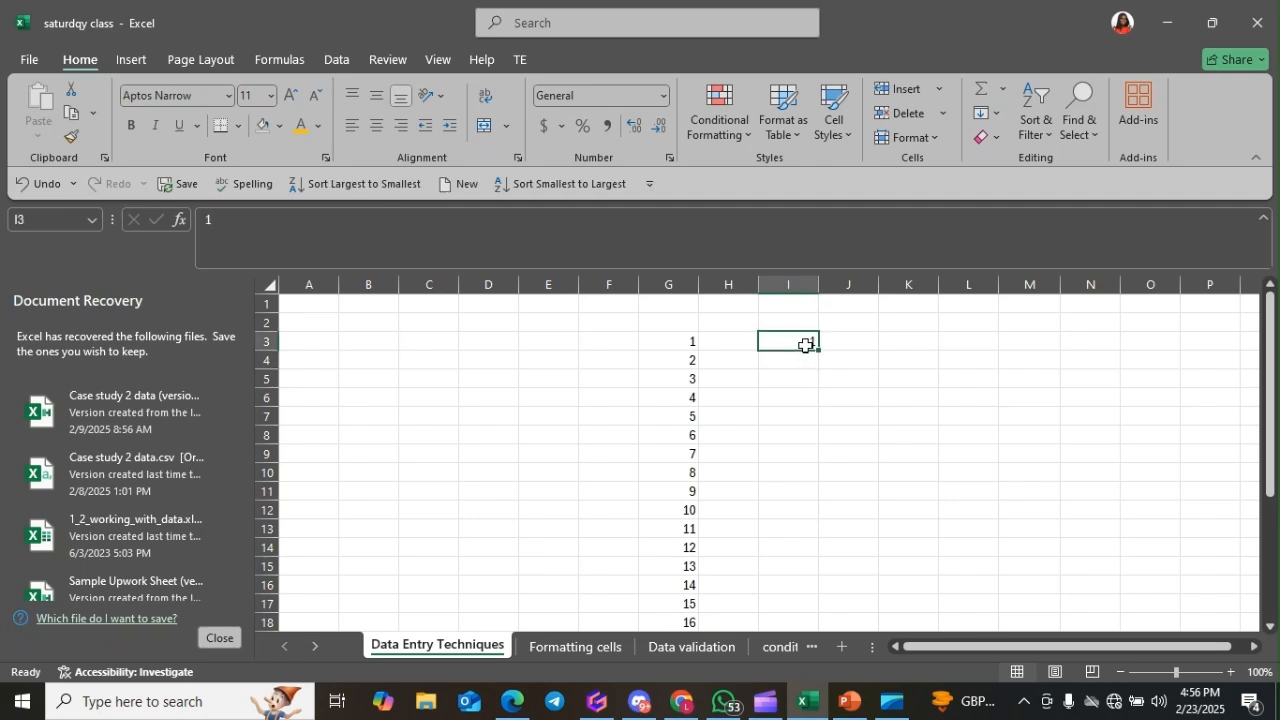
pyautogui.moveTo(818, 351); pyautogui.dragTo(780, 521)
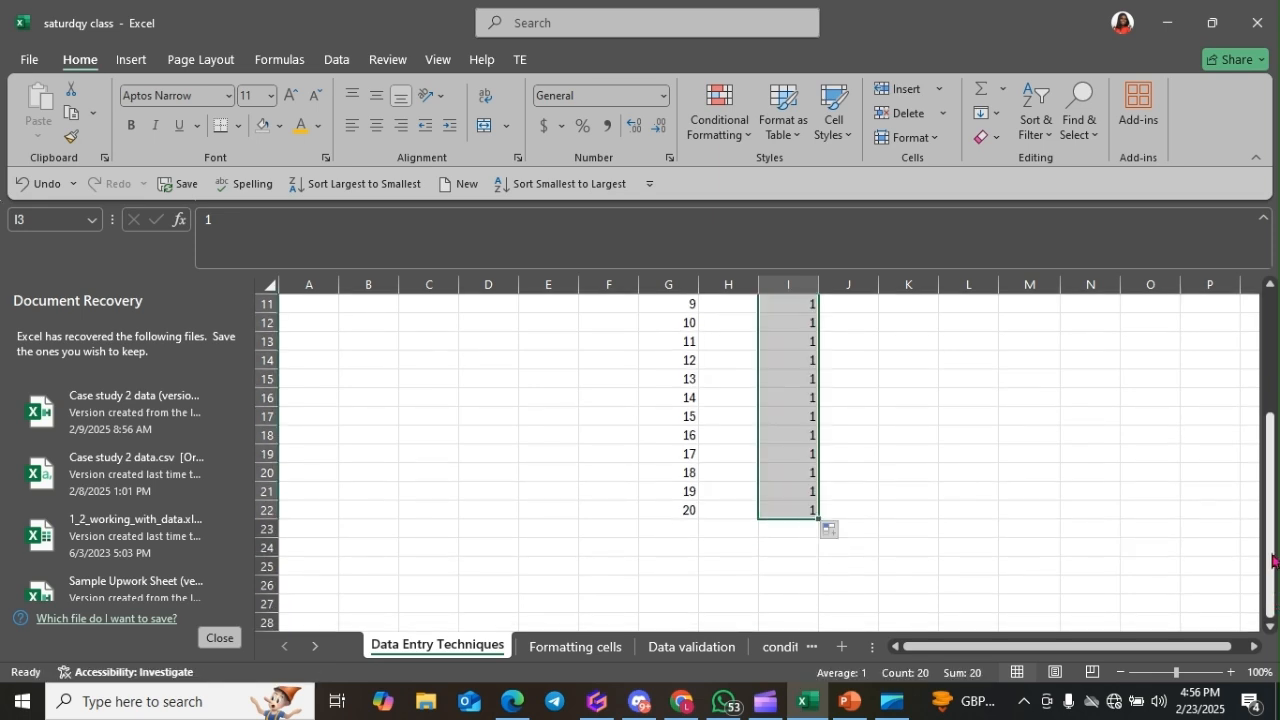
pyautogui.moveTo(1273, 560); pyautogui.dragTo(1276, 432)
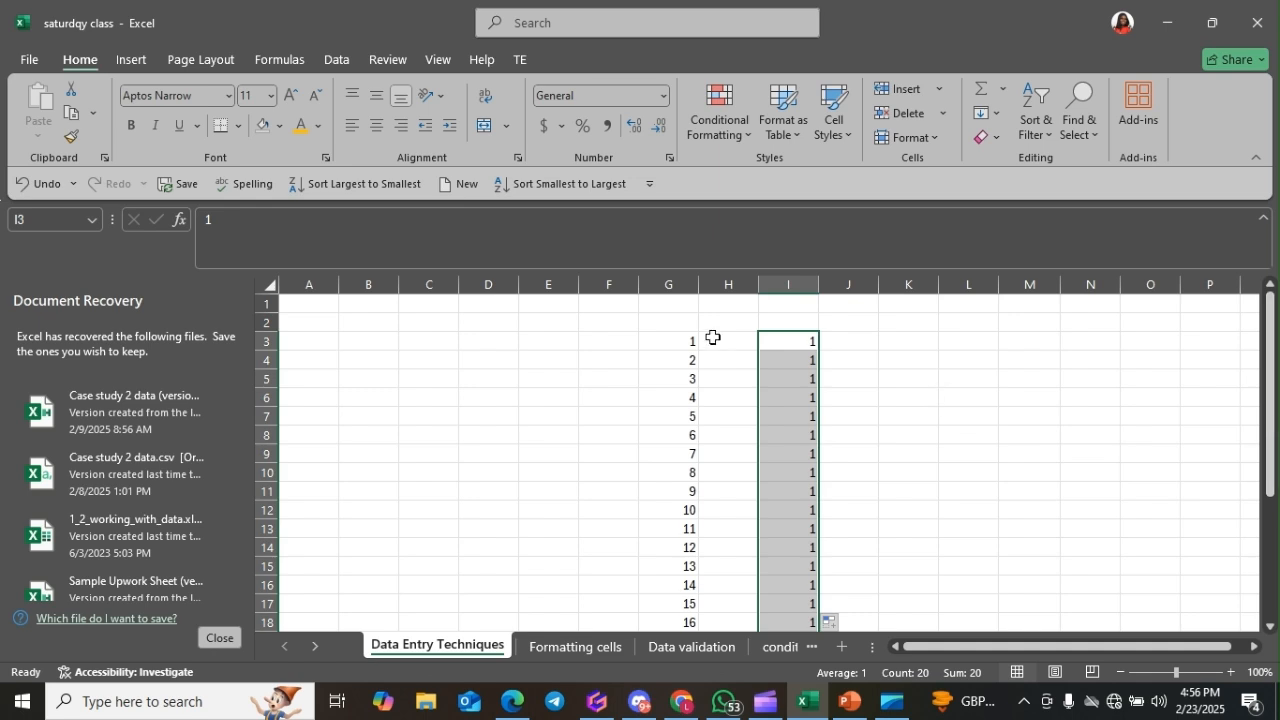
# Compare the starting cells and filled values of the series in column G with those in column I.
pyautogui.moveTo(669, 340); pyautogui.dragTo(680, 380)
pyautogui.click(669, 340)
pyautogui.click(686, 358)
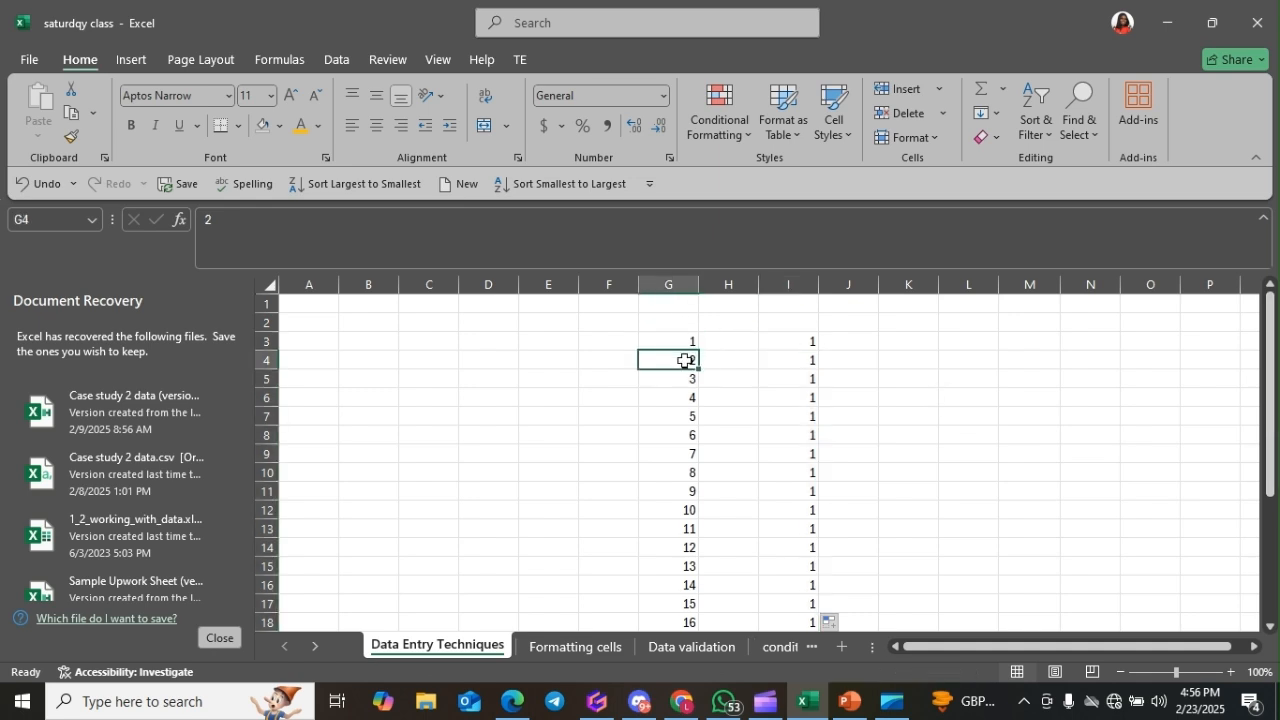
pyautogui.click(656, 343)
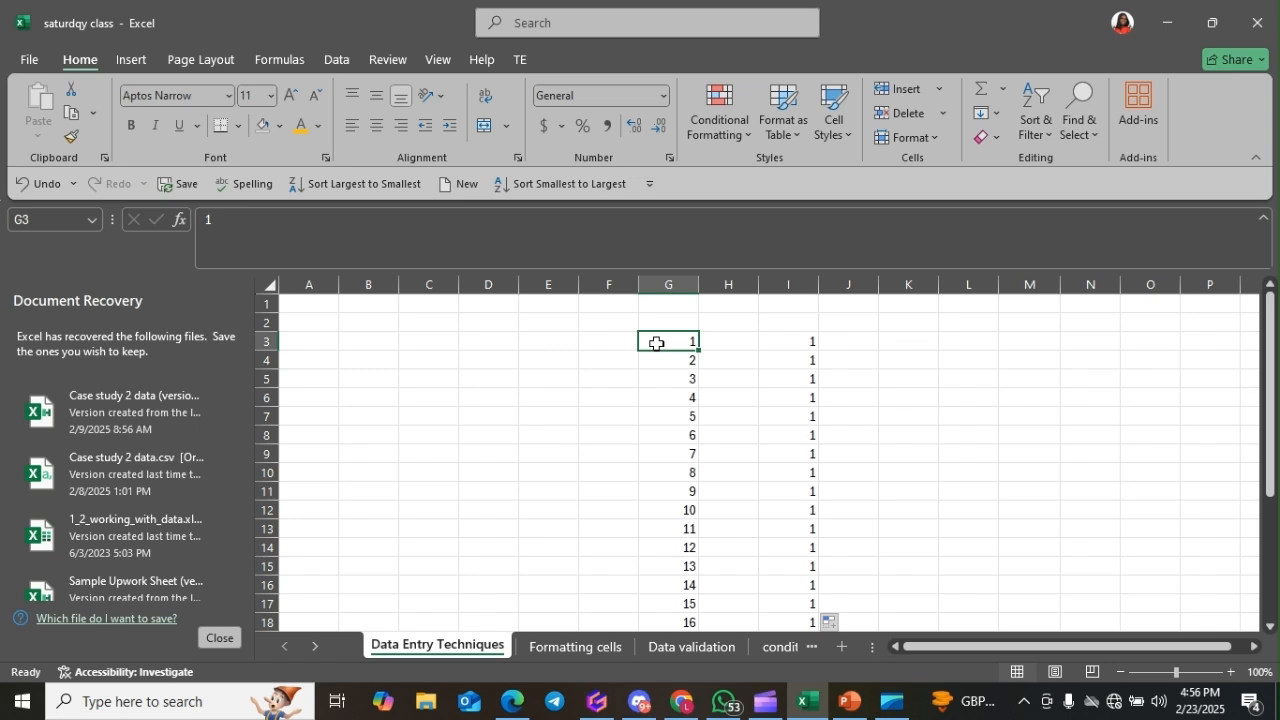
pyautogui.click(779, 339)
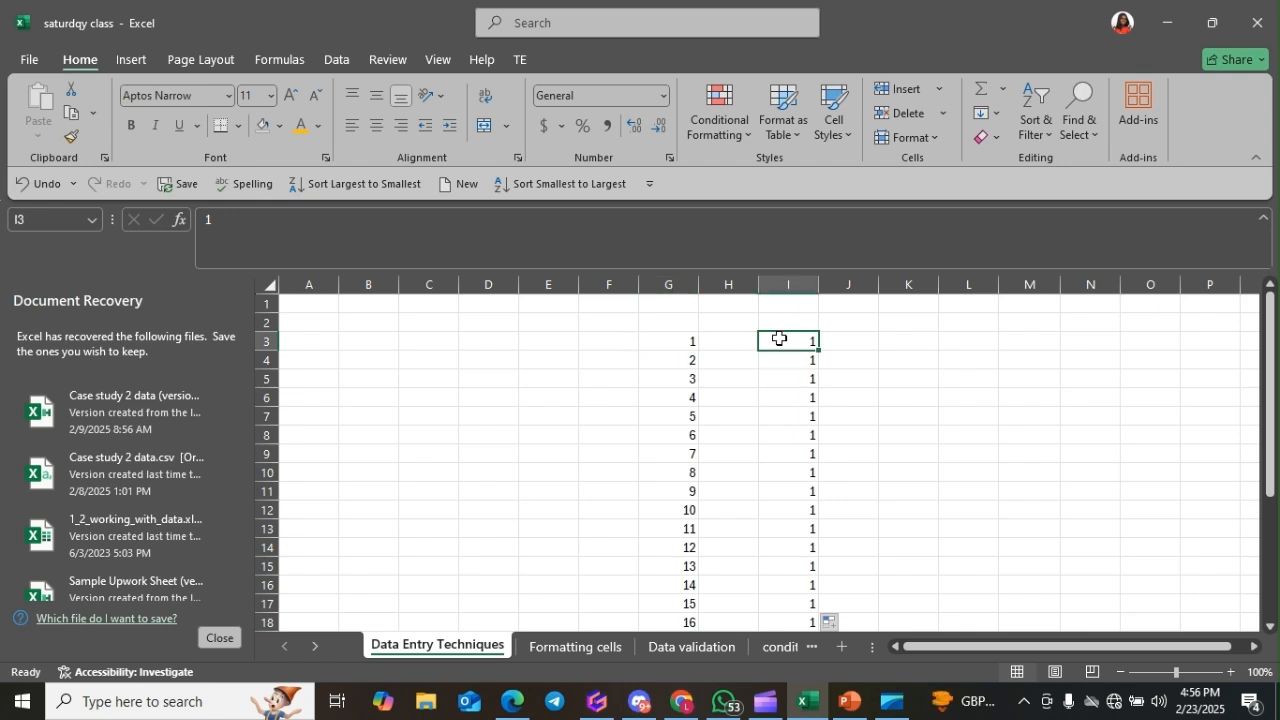
pyautogui.moveTo(817, 342); pyautogui.dragTo(811, 352)
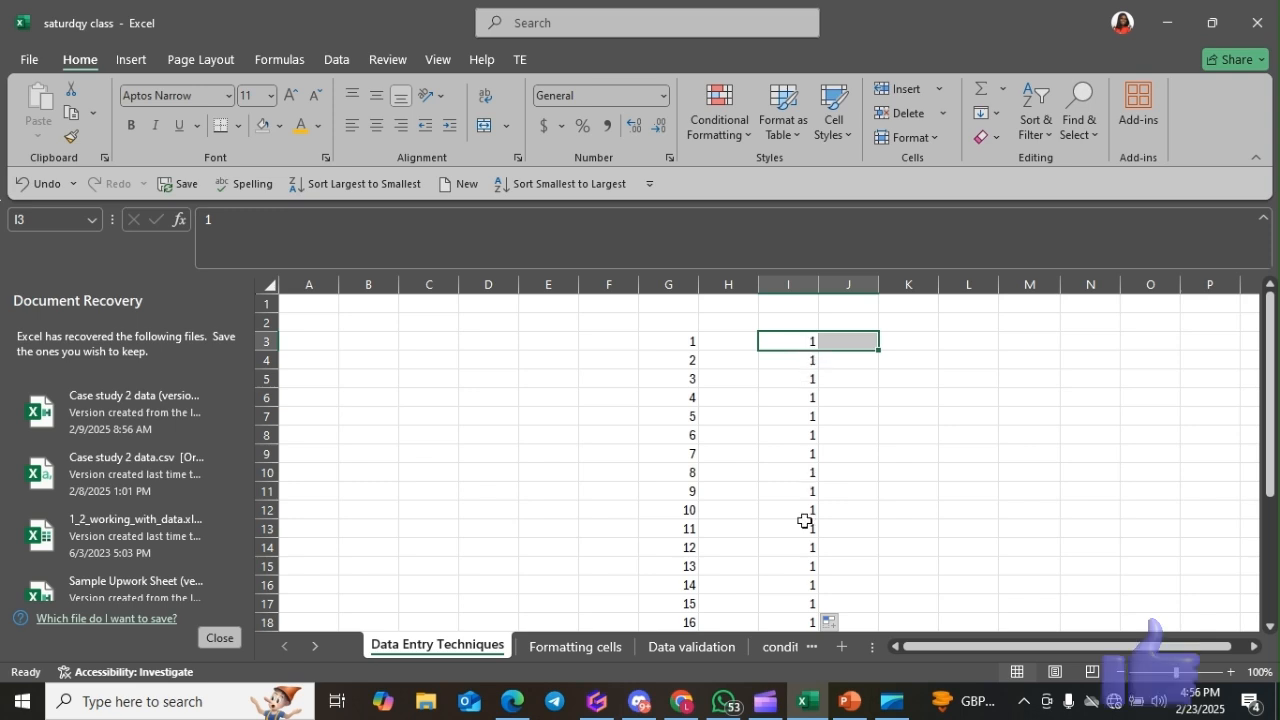
pyautogui.click(684, 343)
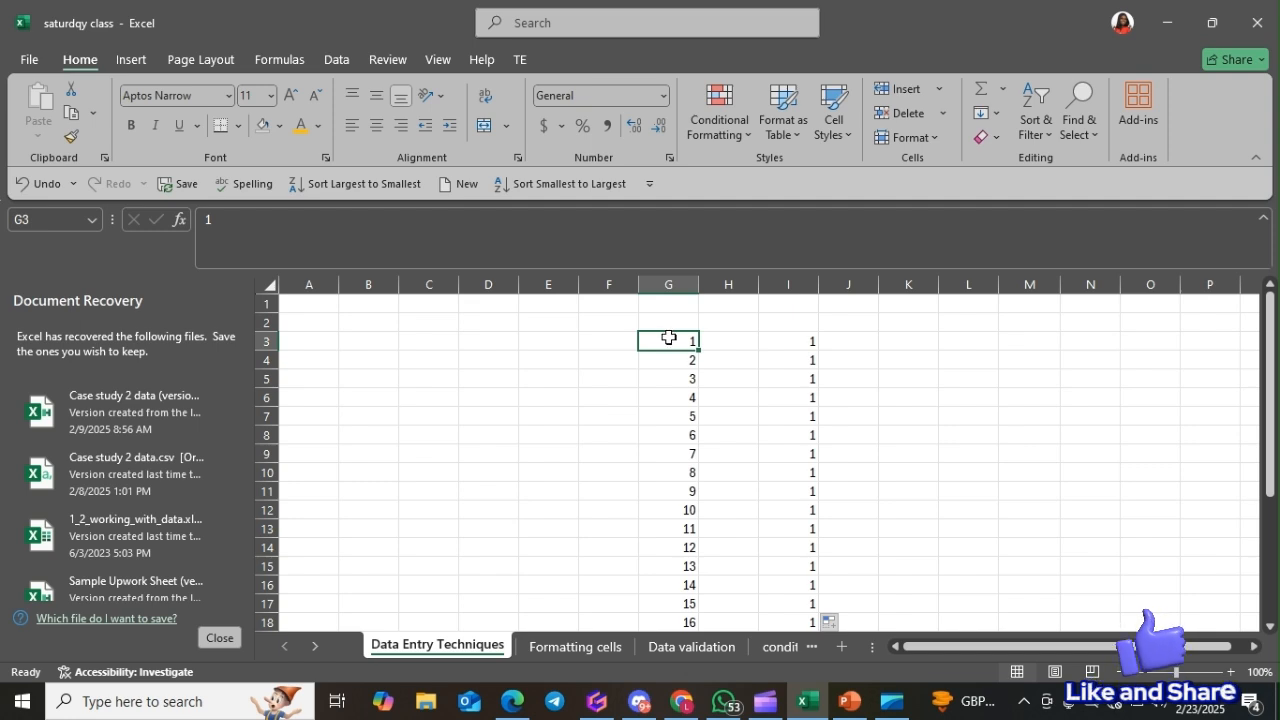
pyautogui.moveTo(669, 338); pyautogui.dragTo(687, 592)
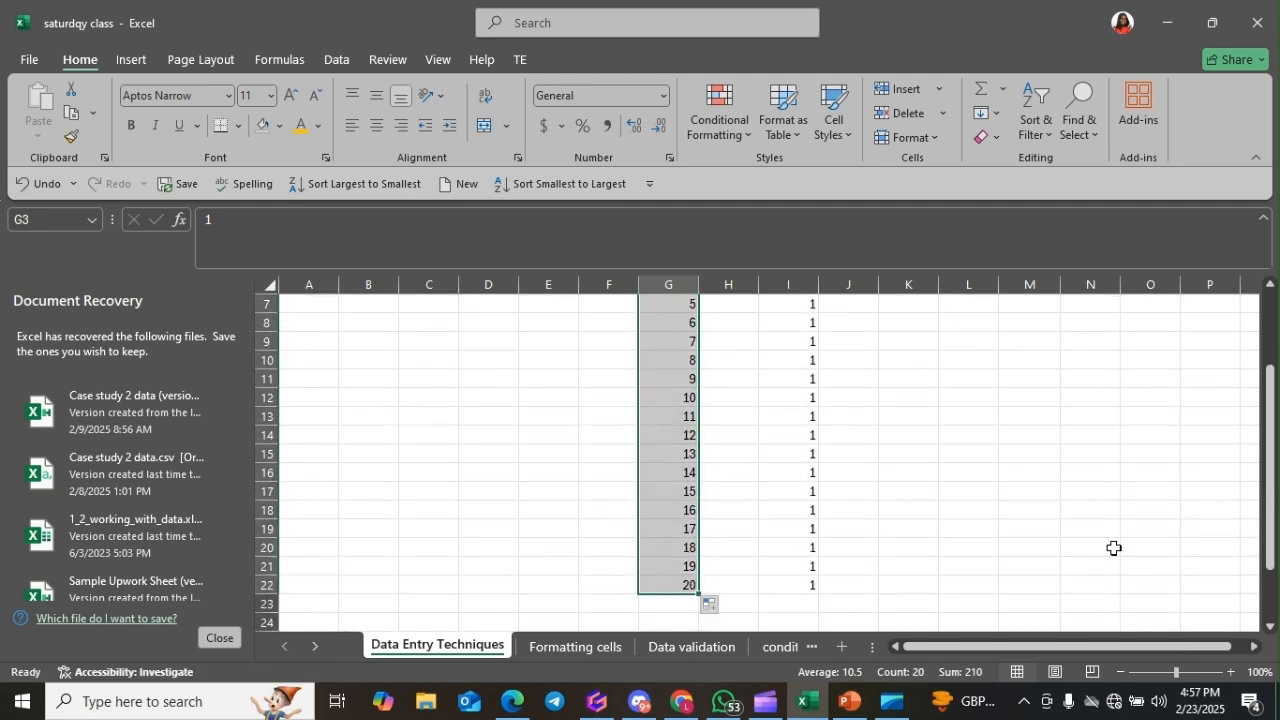
pyautogui.moveTo(1272, 508); pyautogui.dragTo(1277, 440)
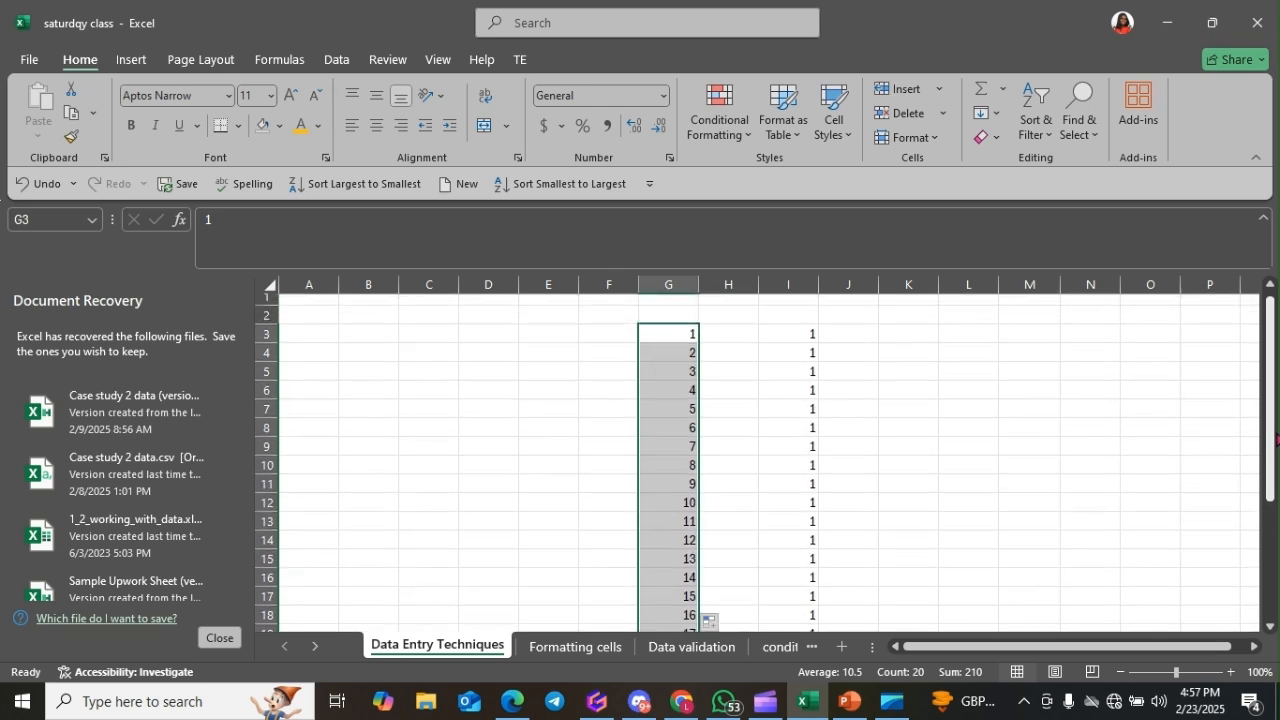
pyautogui.click(810, 339)
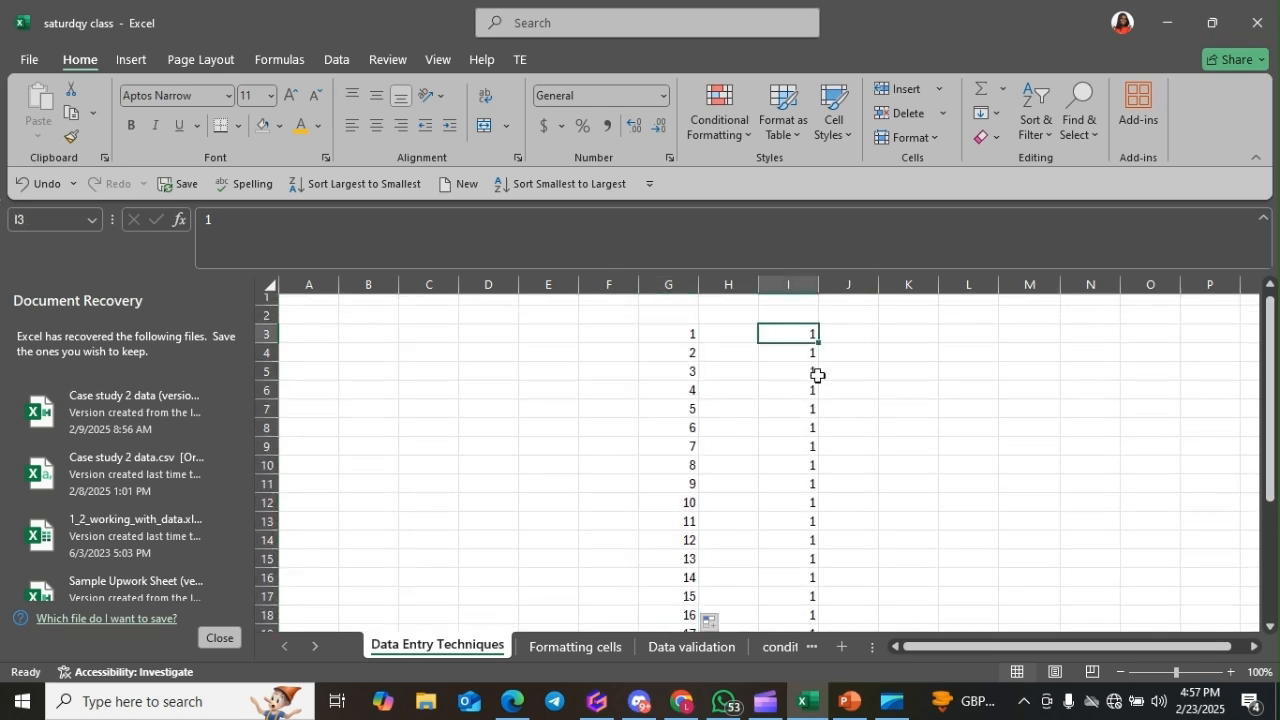
pyautogui.click(660, 332)
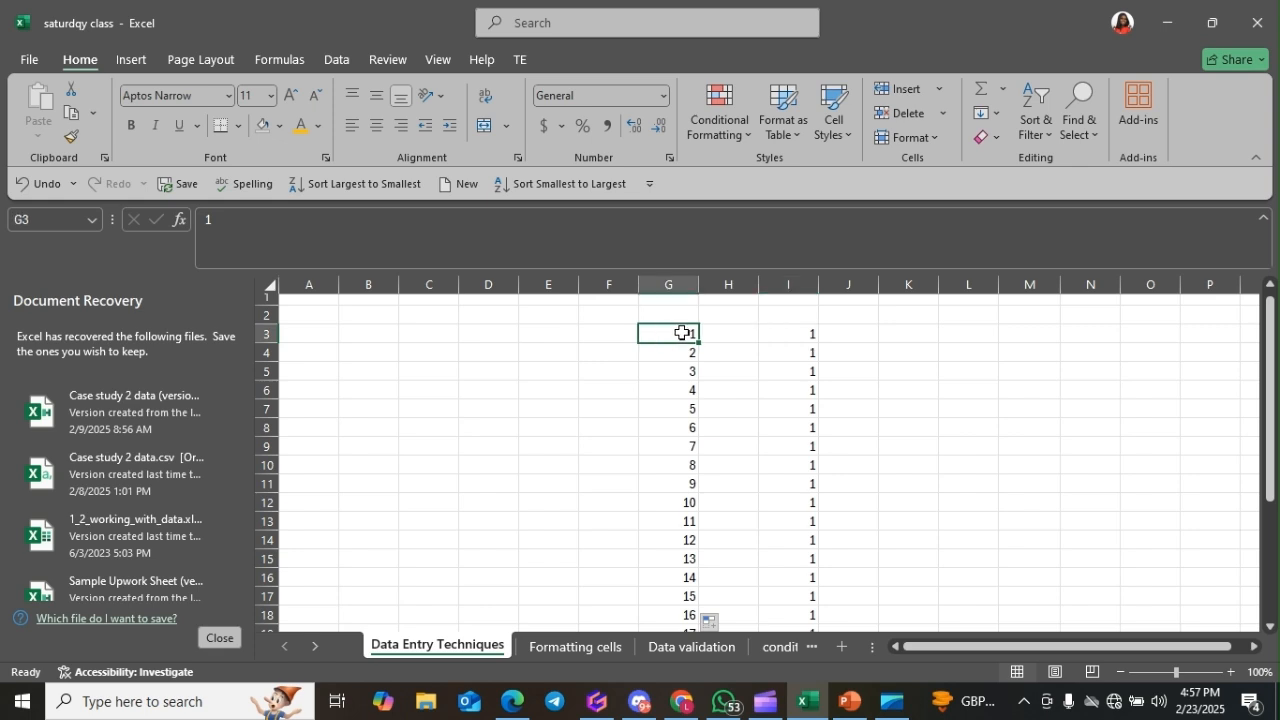
# Enter 1 in K3 and 3 in K4 as the start of a third series.
pyautogui.click(911, 334)
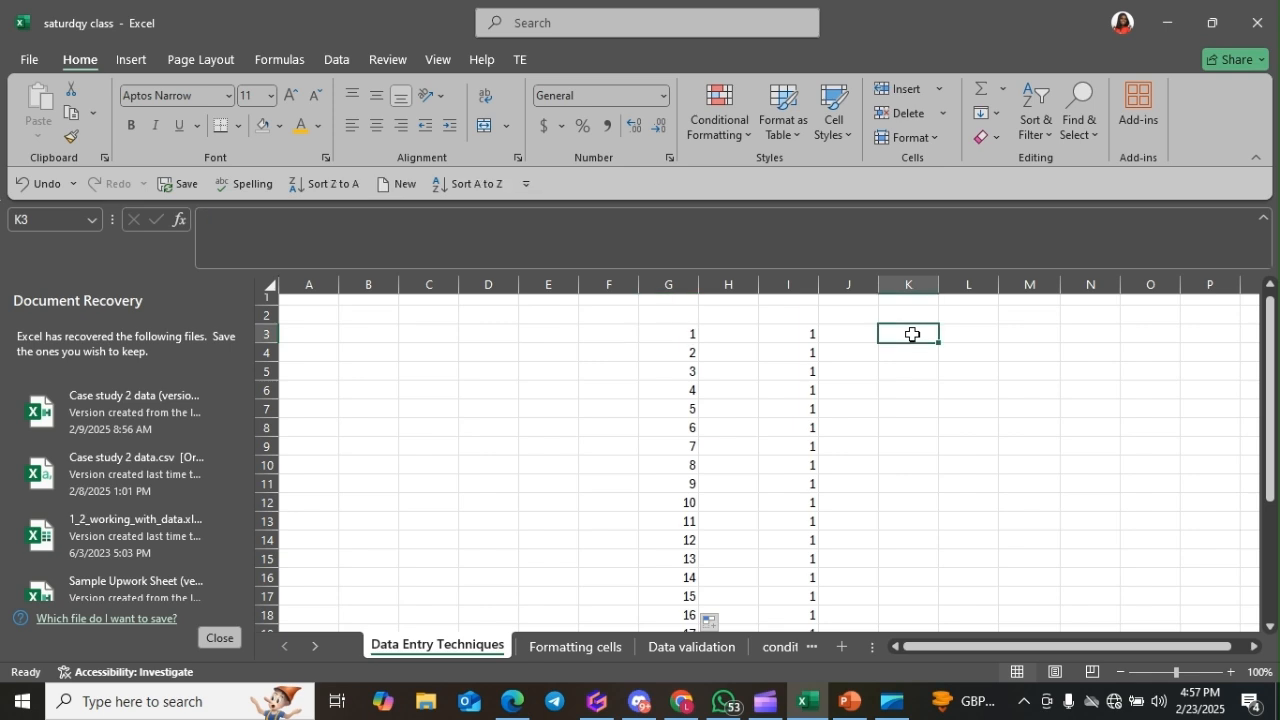
pyautogui.write('1')
pyautogui.press('Return')
pyautogui.write('3')
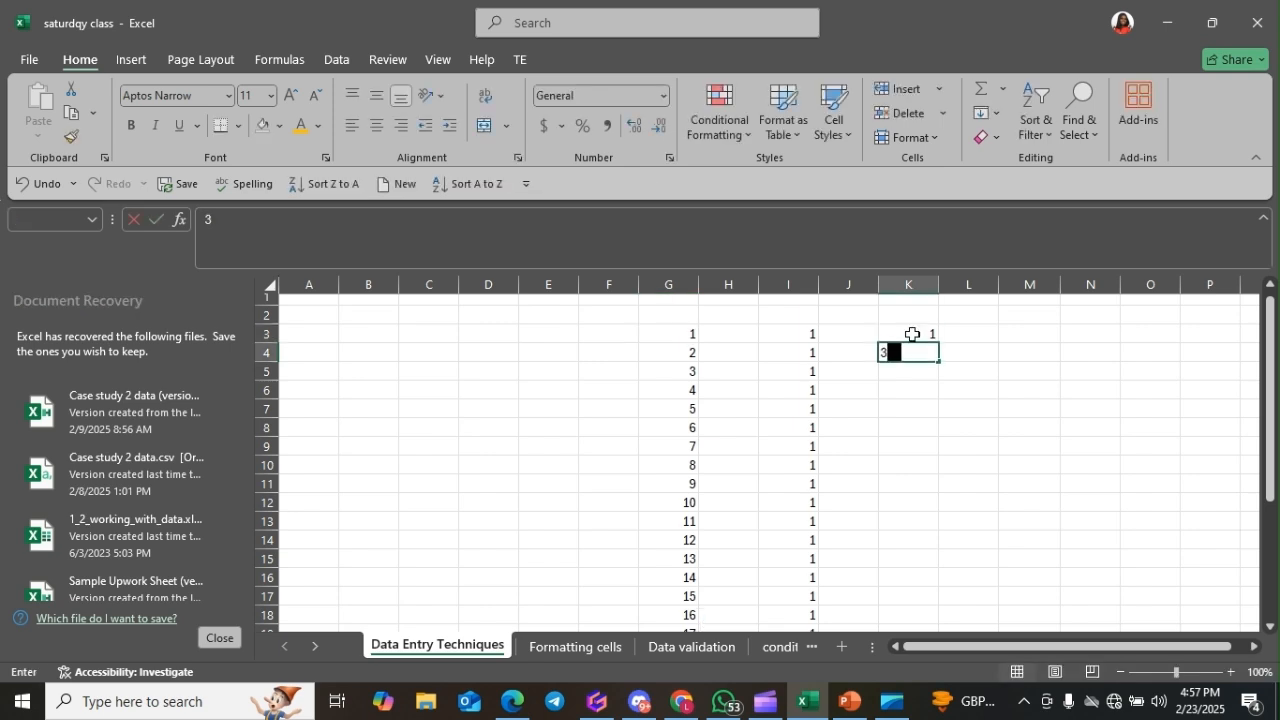
pyautogui.press('Return')
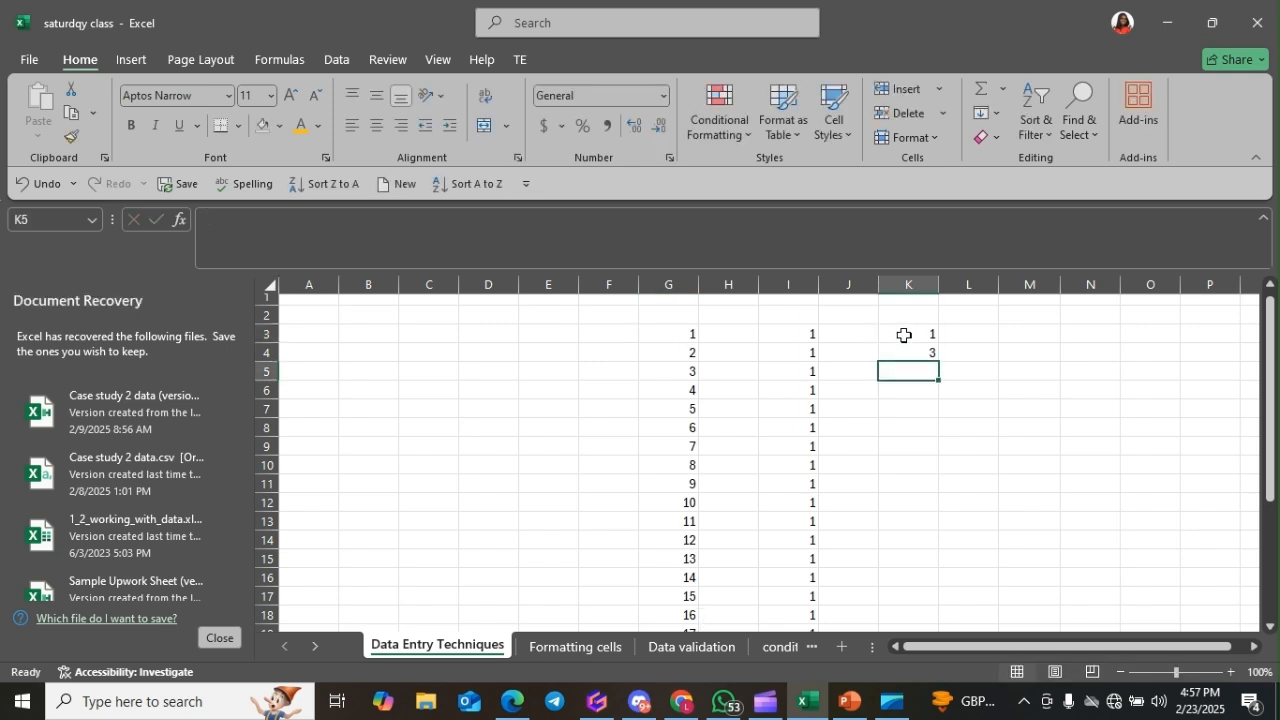
# AutoFill the pattern from K3:K4 down to K18 and check the increments between K3 and K8.
pyautogui.click(903, 335)
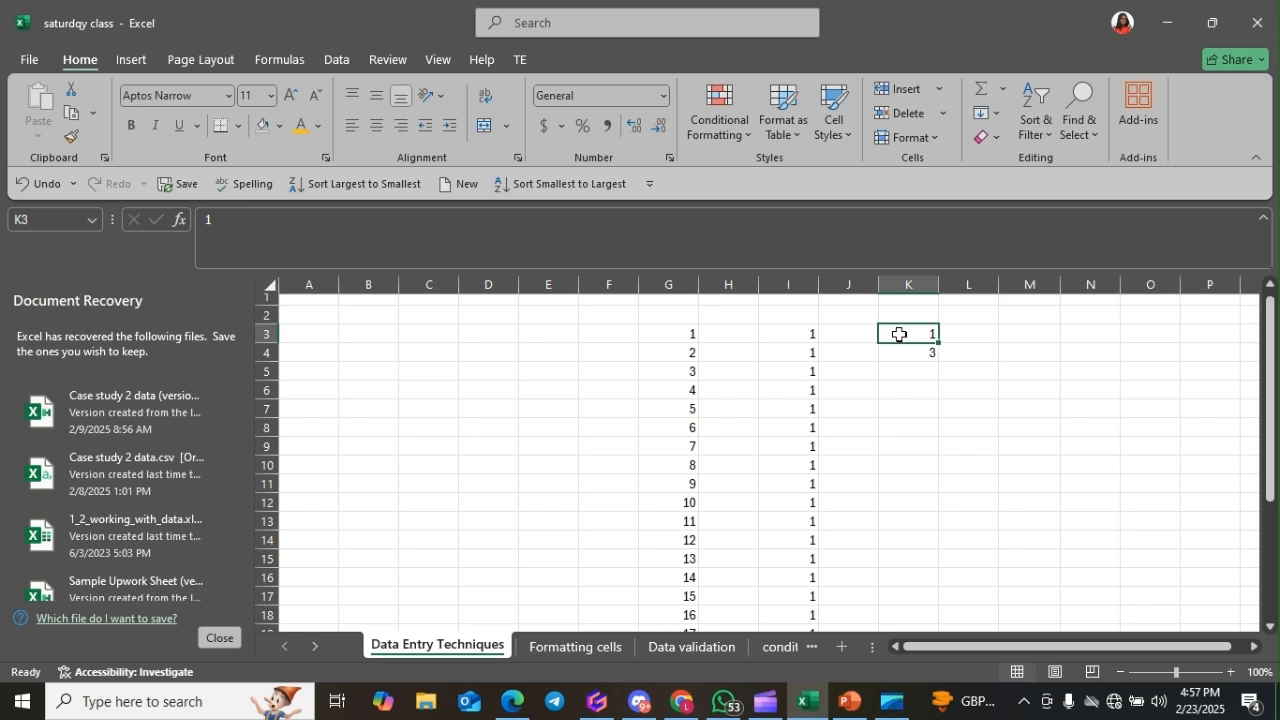
pyautogui.moveTo(899, 331); pyautogui.dragTo(922, 362)
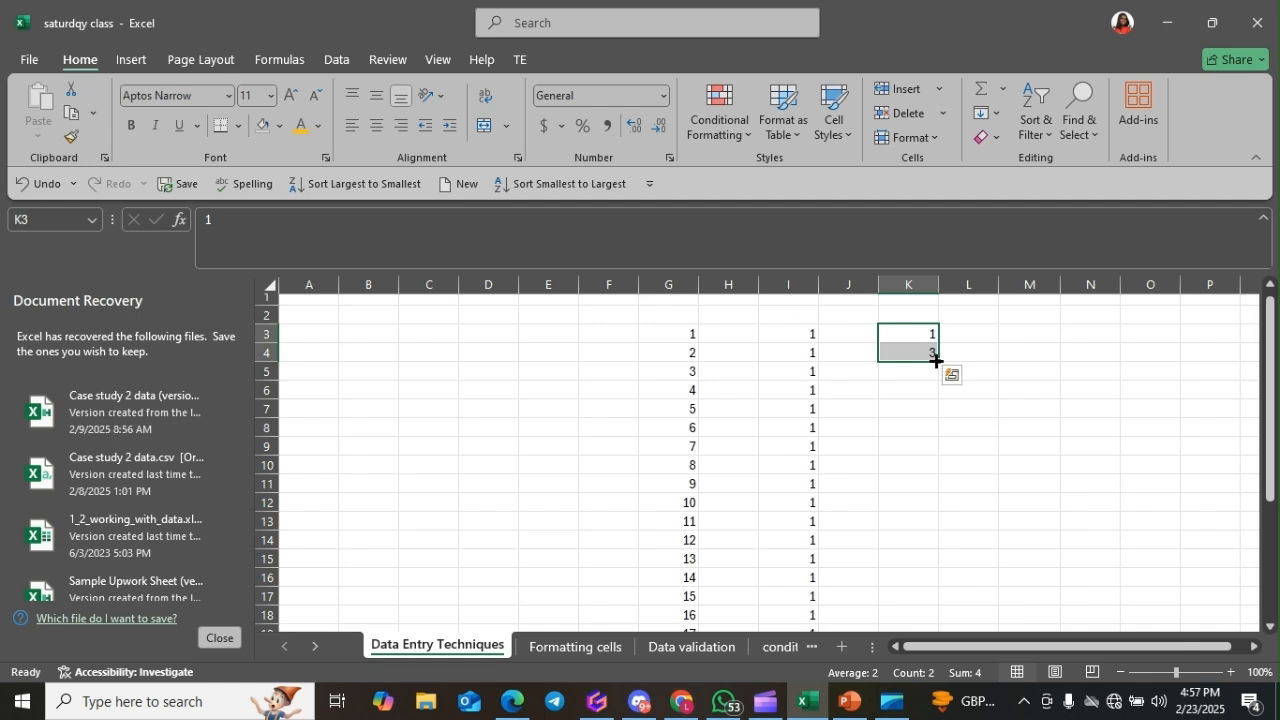
pyautogui.moveTo(936, 361); pyautogui.dragTo(947, 621)
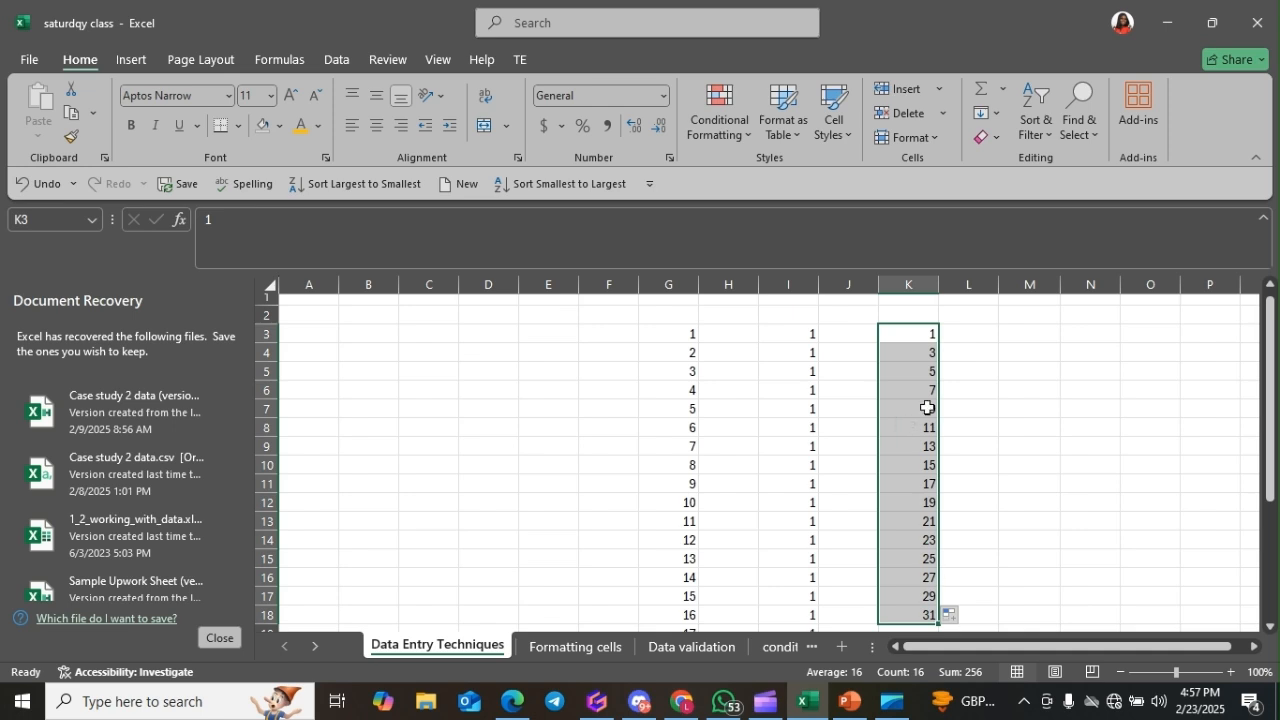
pyautogui.click(912, 337)
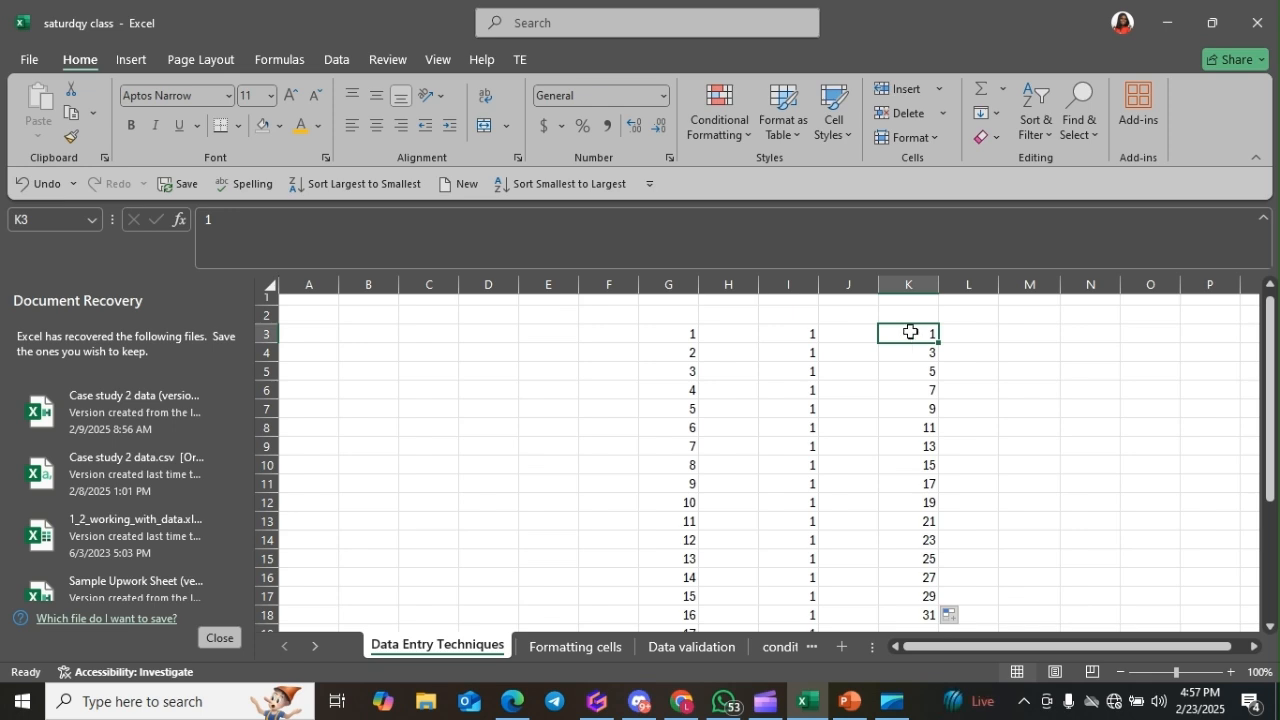
pyautogui.click(918, 353)
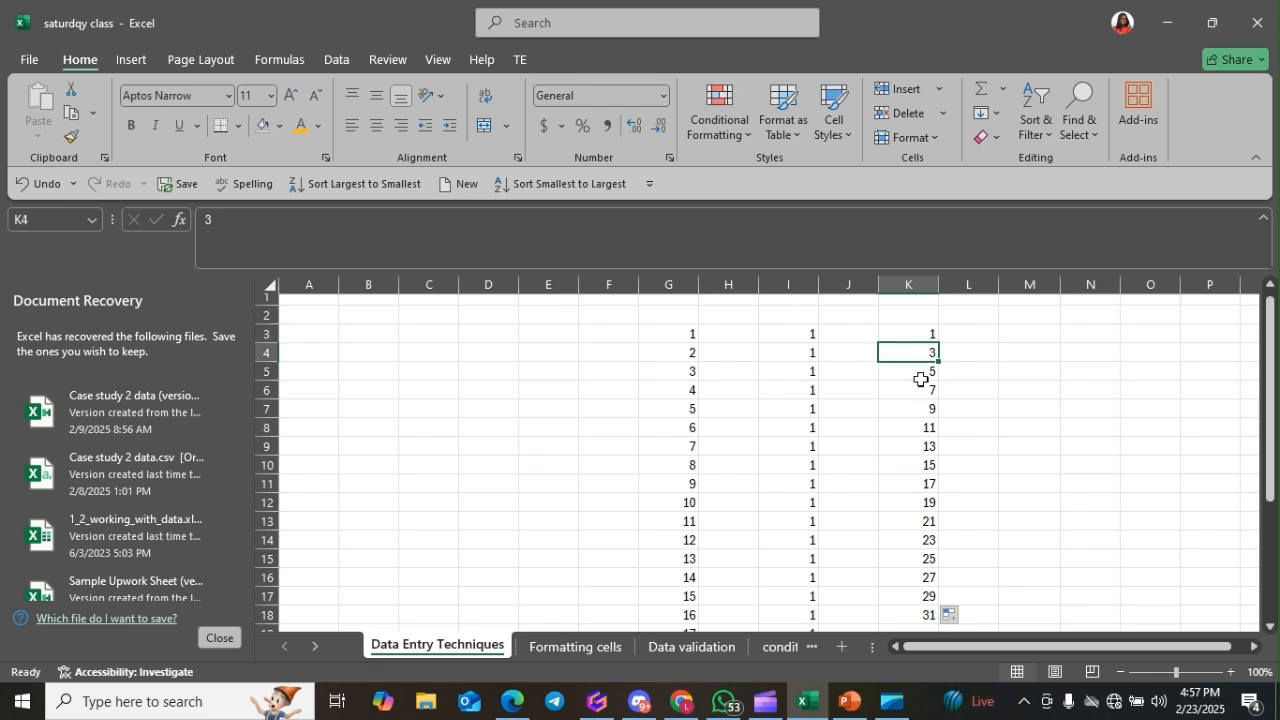
pyautogui.click(921, 374)
pyautogui.click(920, 392)
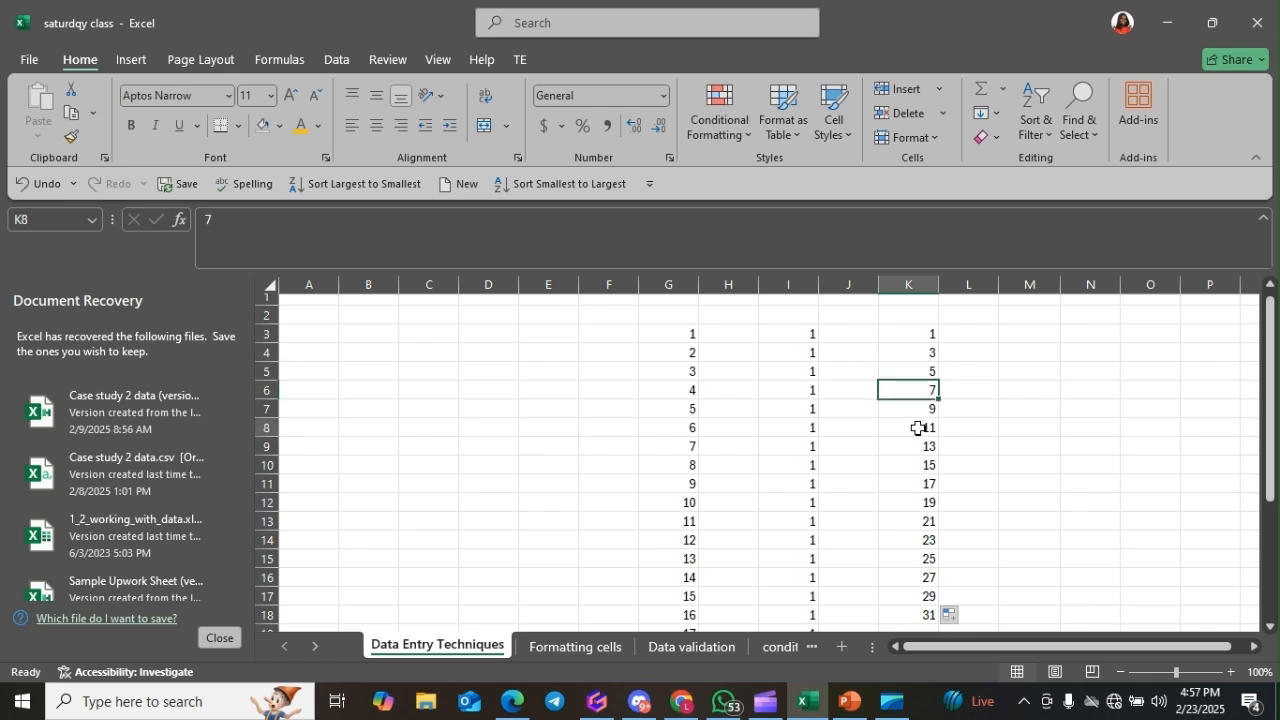
pyautogui.click(920, 428)
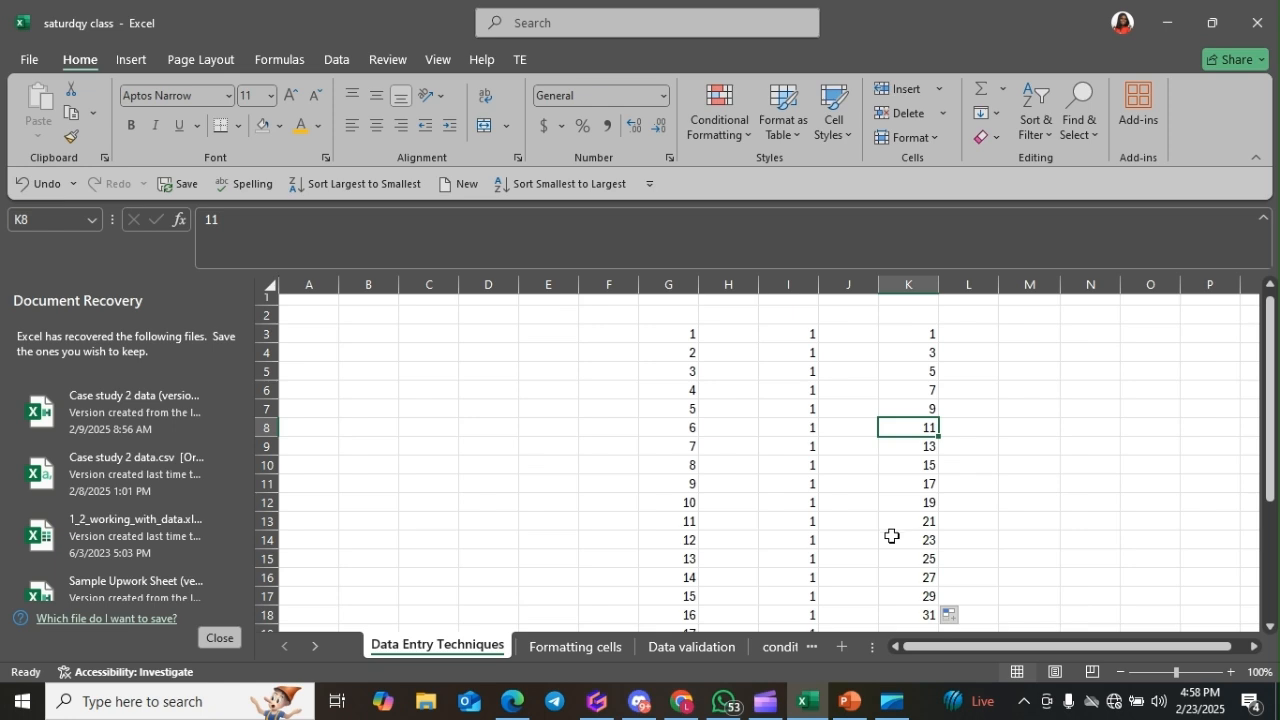
# Clear the three number series in columns G, I and K, from row 3 down.
pyautogui.moveTo(643, 318); pyautogui.dragTo(1019, 626)
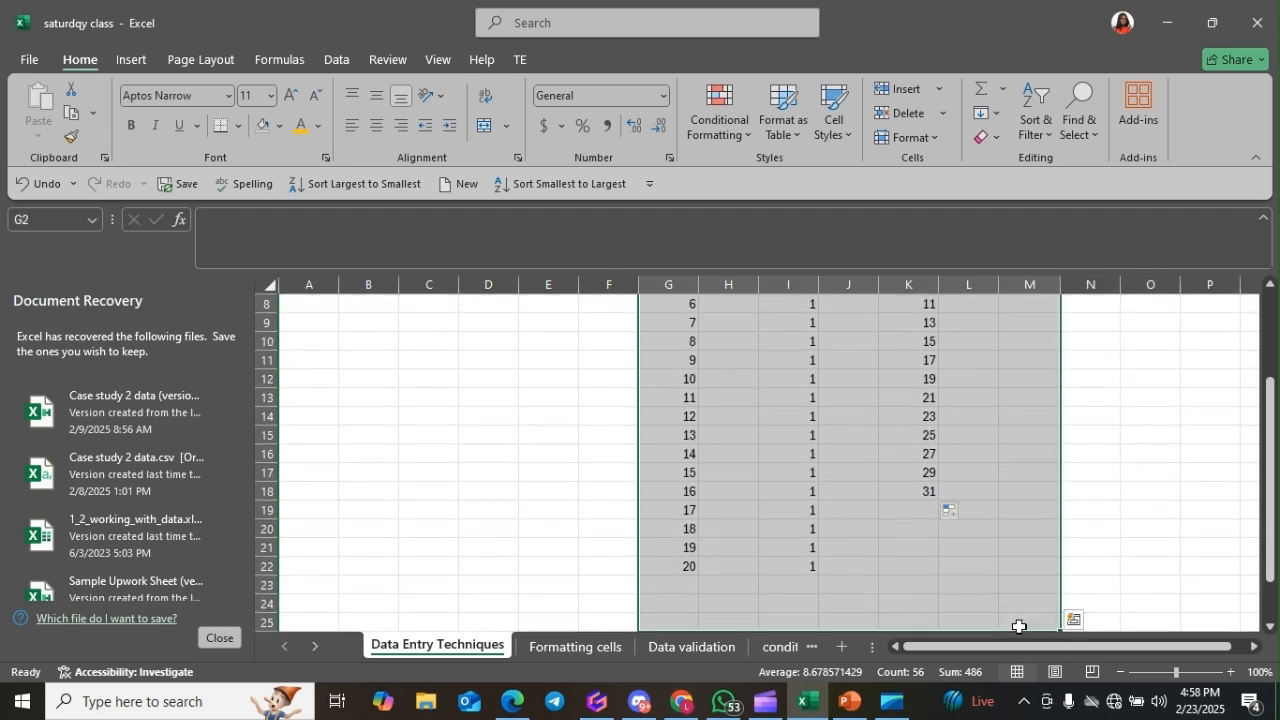
pyautogui.hotkey('ctrl', 'Home')
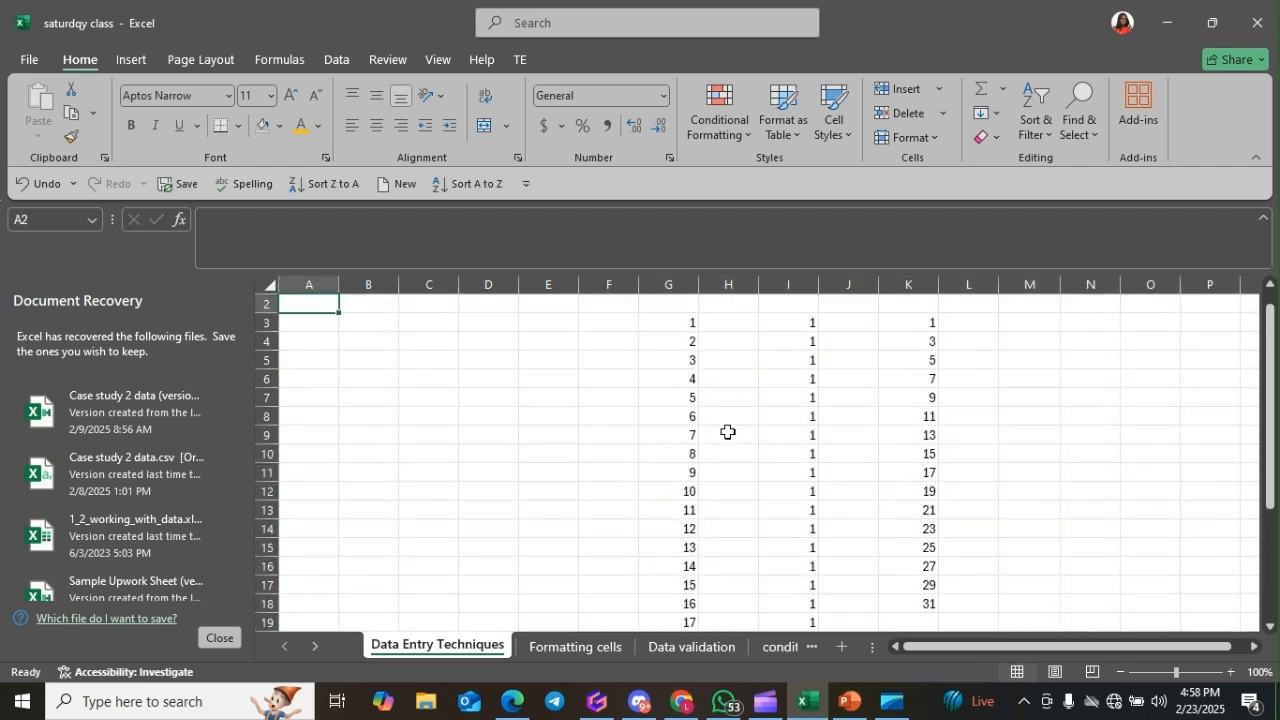
pyautogui.moveTo(603, 320); pyautogui.dragTo(1055, 608)
pyautogui.press('Delete')
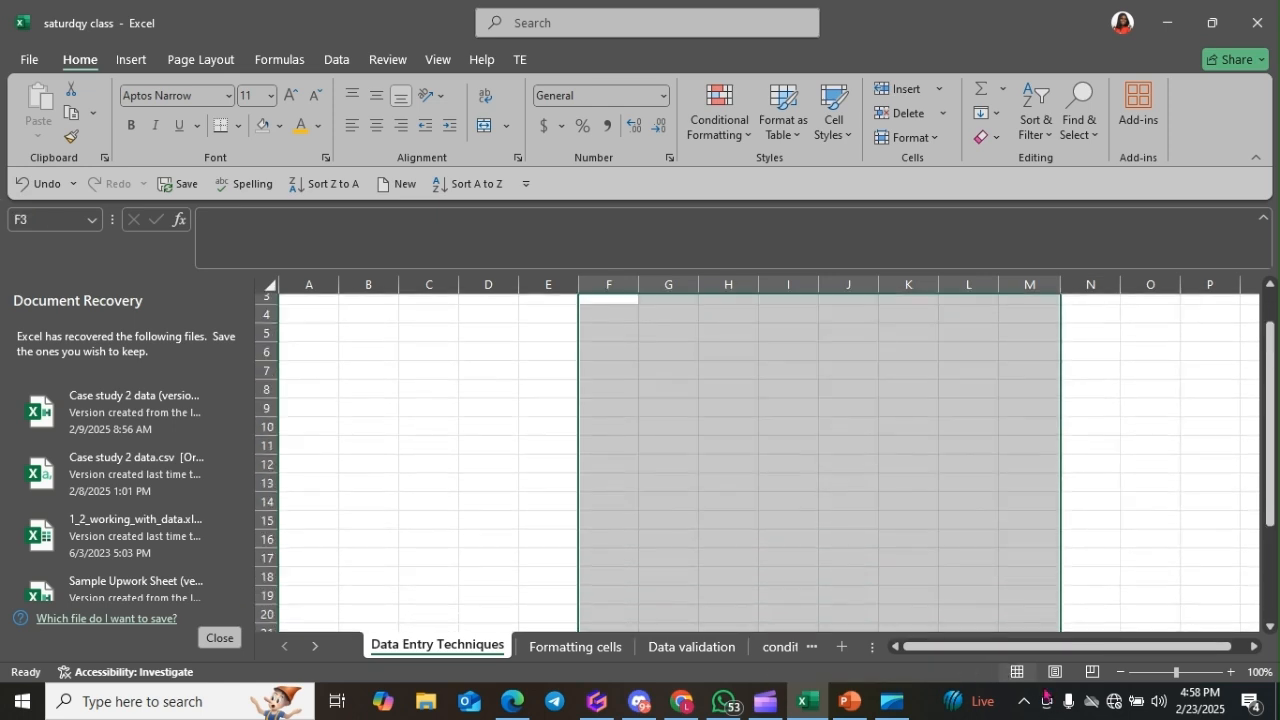
# Enter the date format text day/month/year in cell G3.
pyautogui.click(646, 414)
pyautogui.click(625, 354)
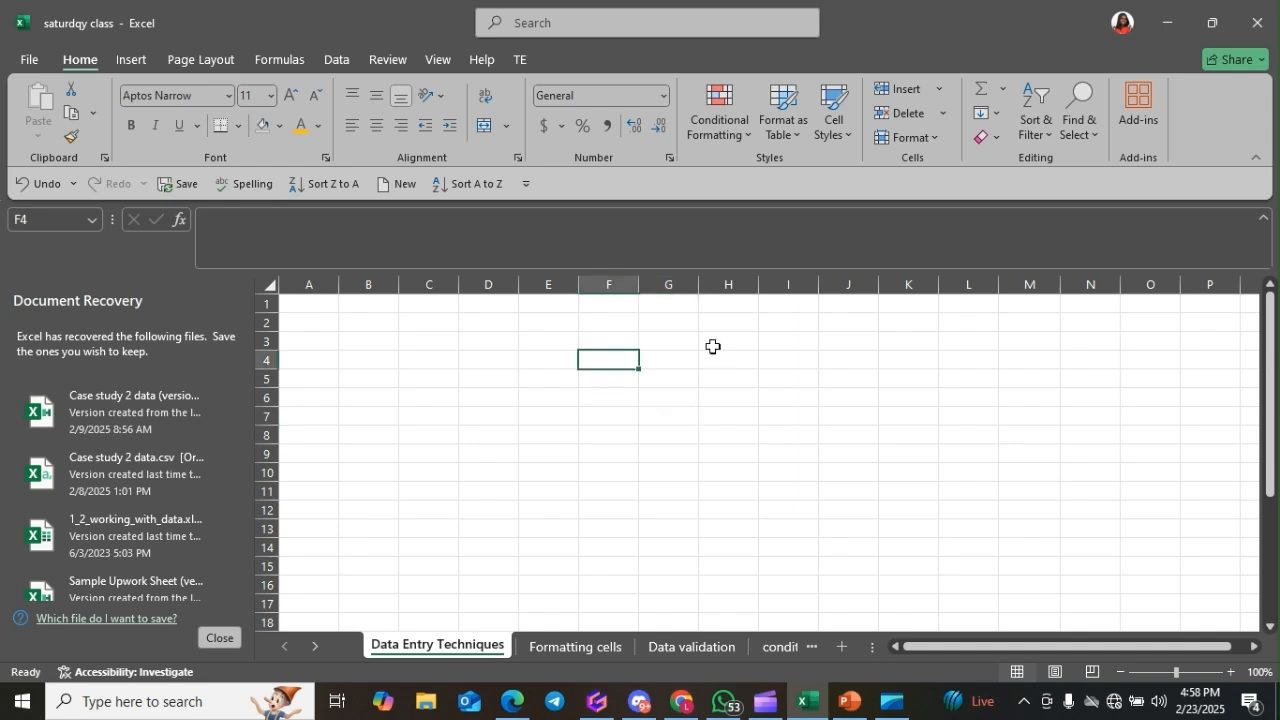
pyautogui.click(633, 321)
pyautogui.click(671, 343)
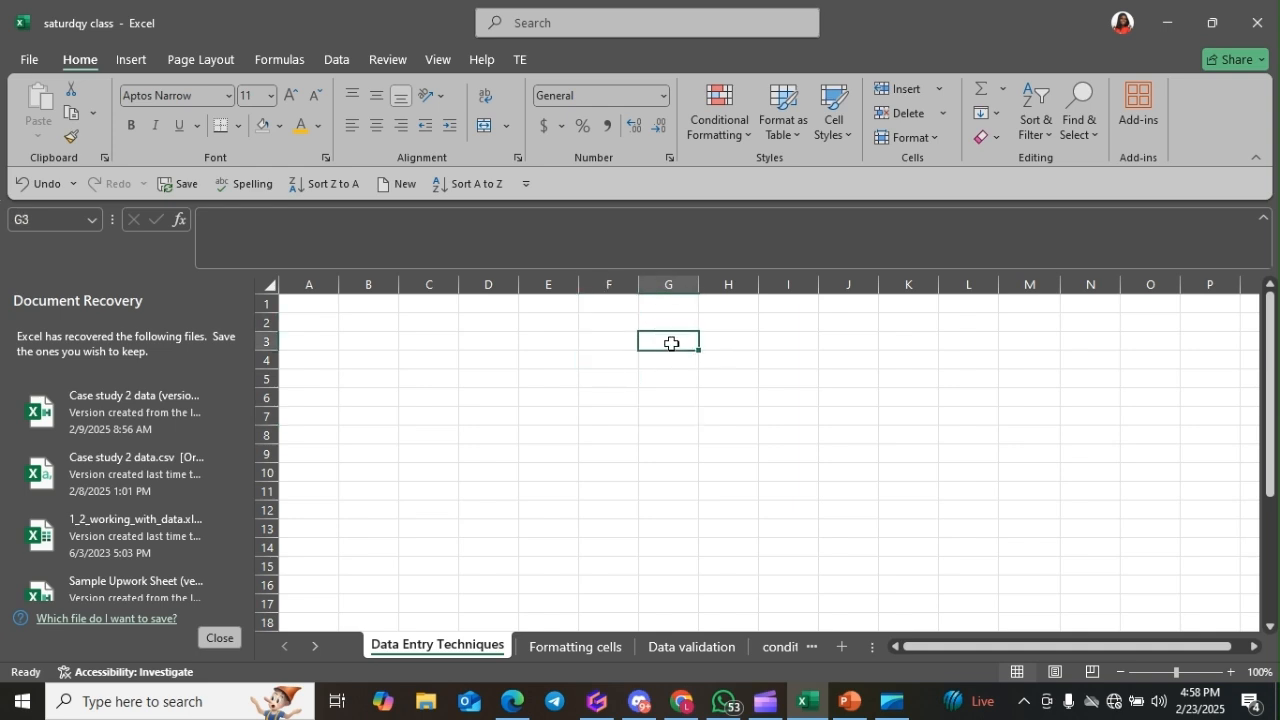
pyautogui.write('day')
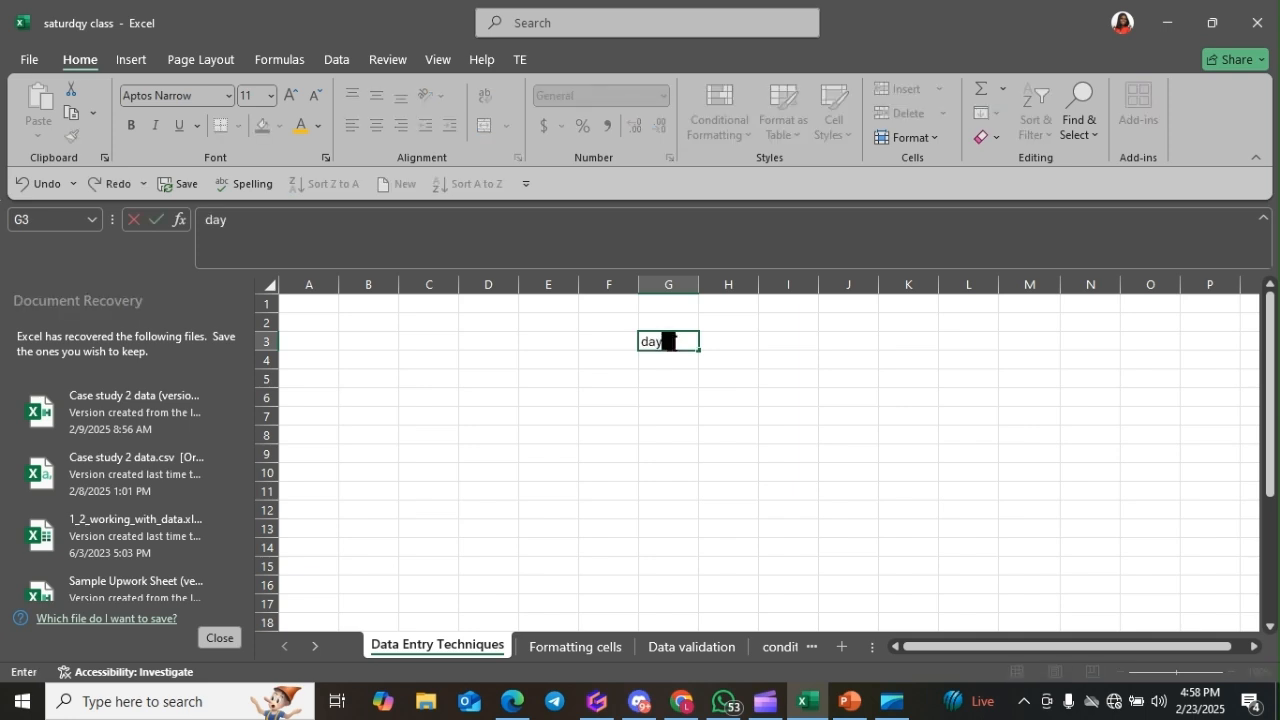
pyautogui.write('/month/year')
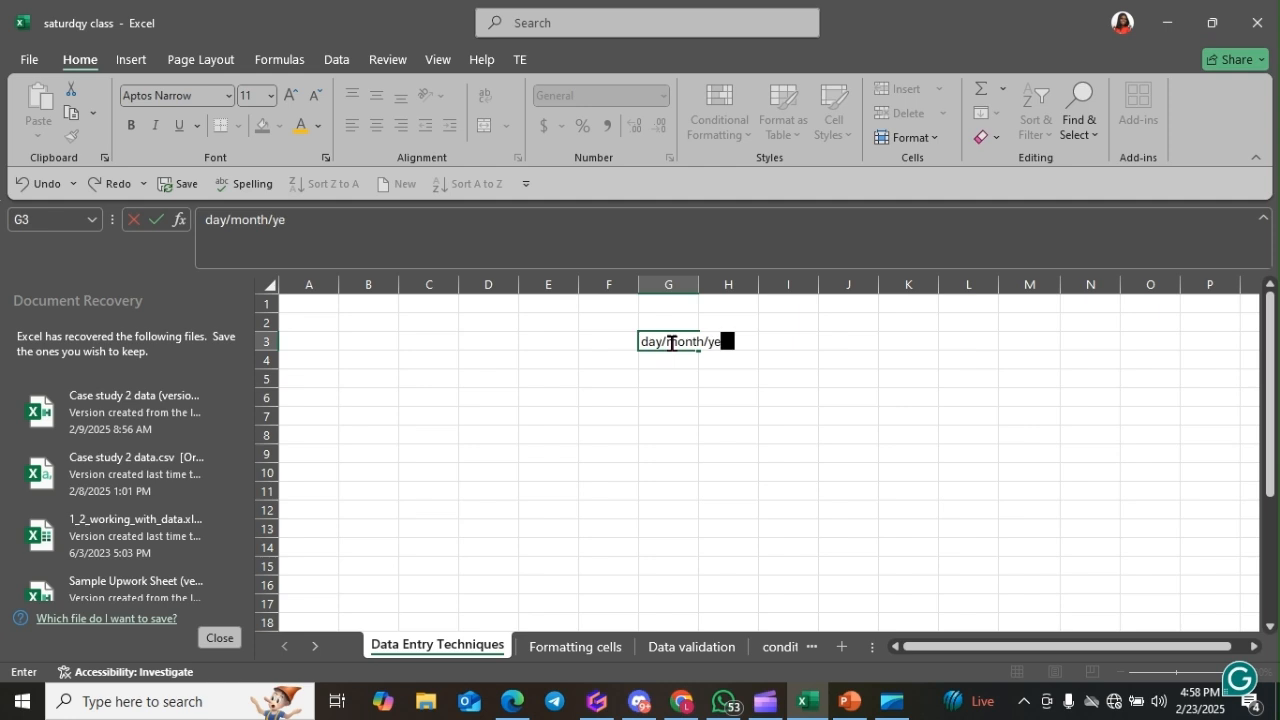
pyautogui.press('Return')
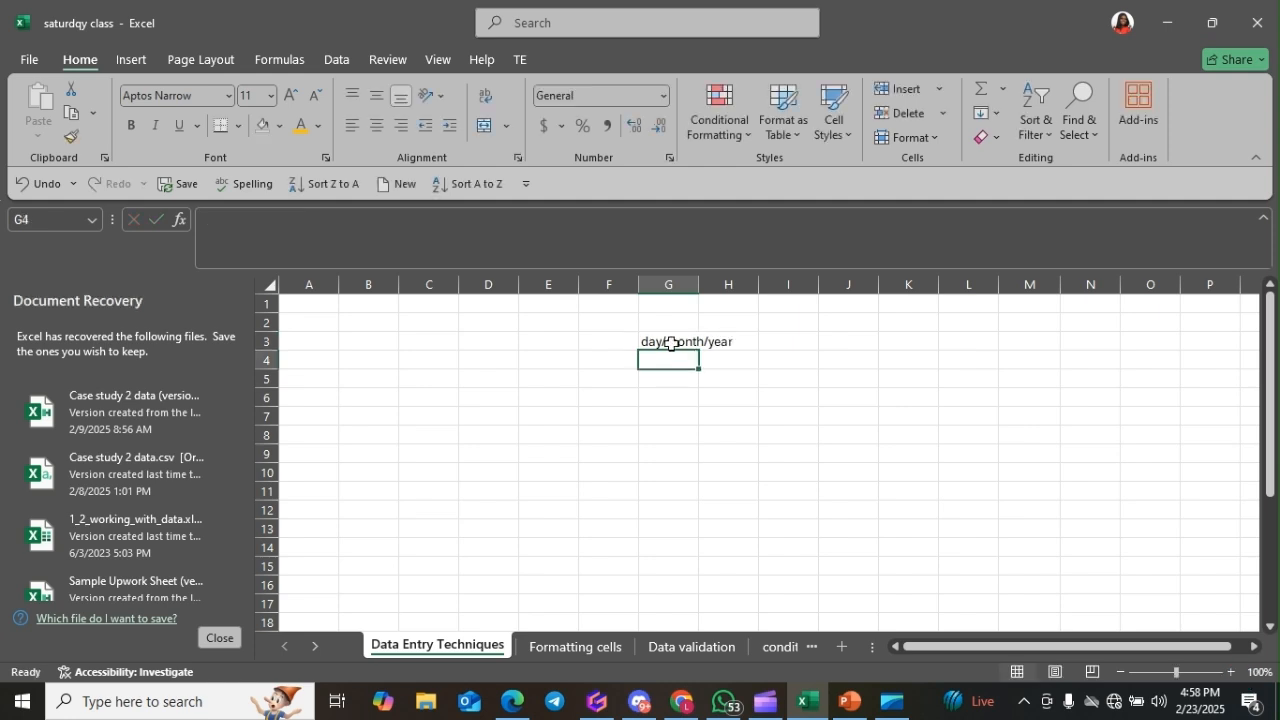
# Enter the alternative date format text month/day/year in cell G4.
pyautogui.write('mo')
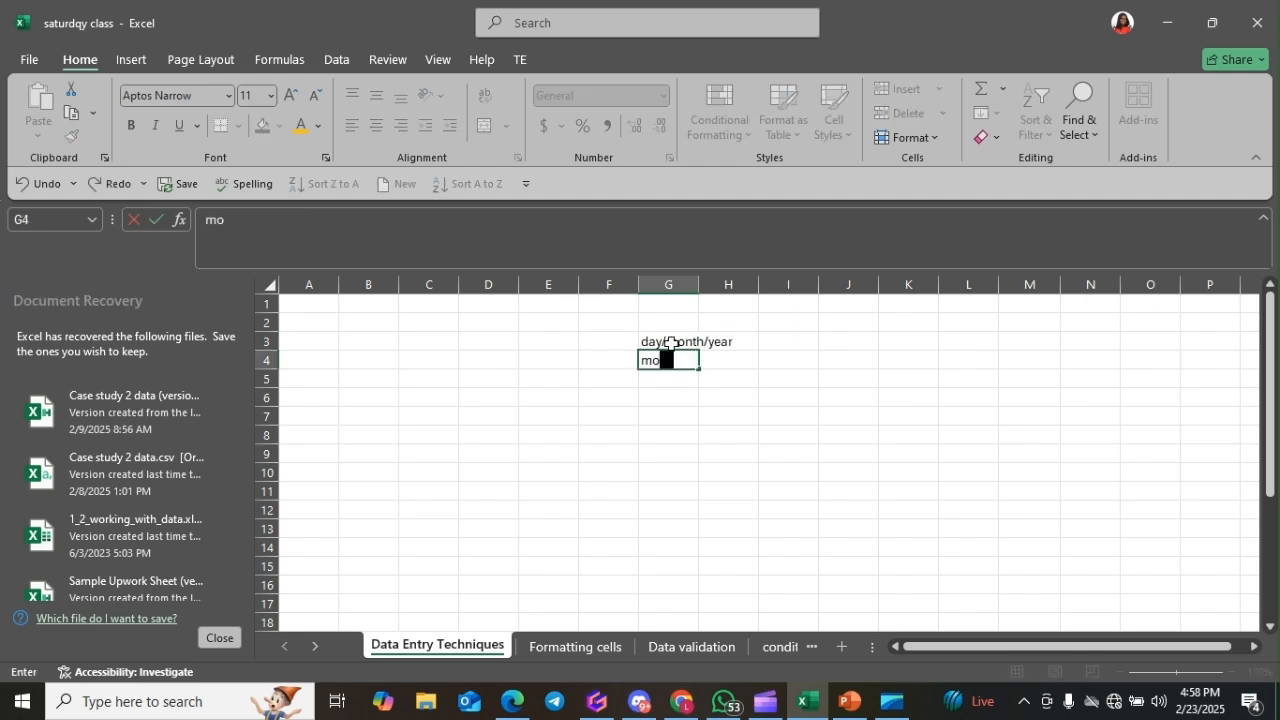
pyautogui.write('nth/day')
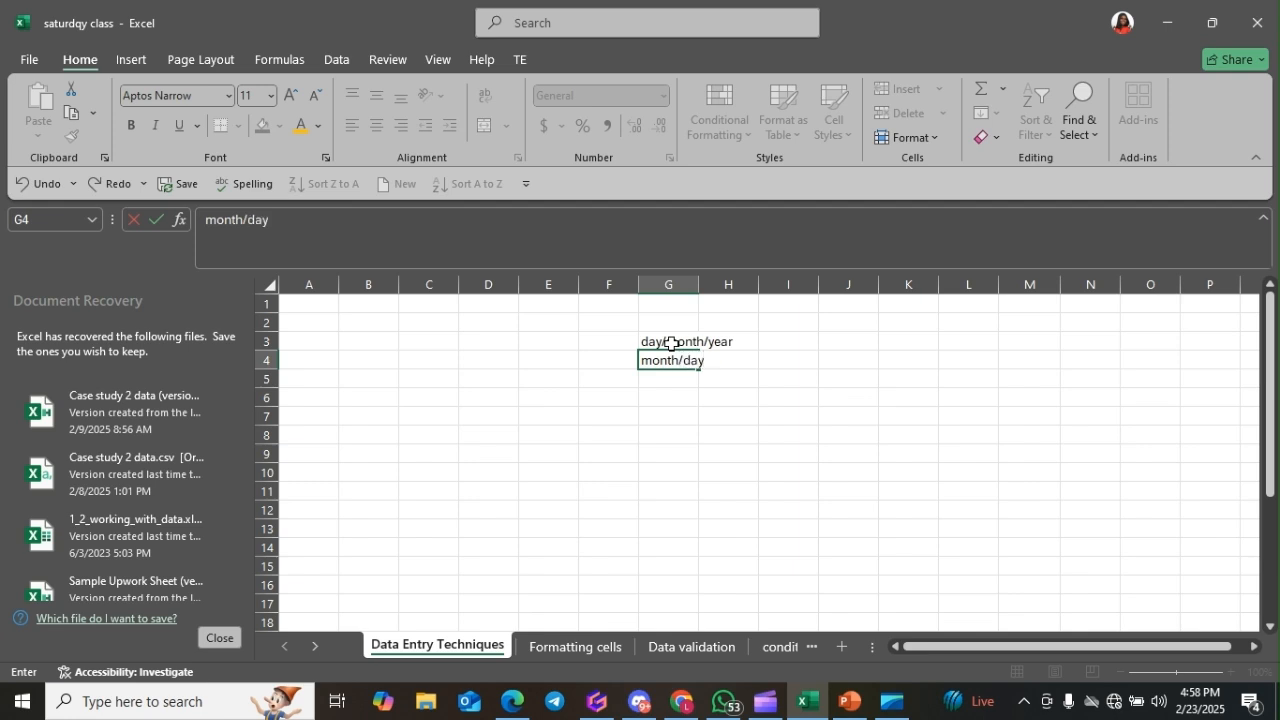
pyautogui.write('/year')
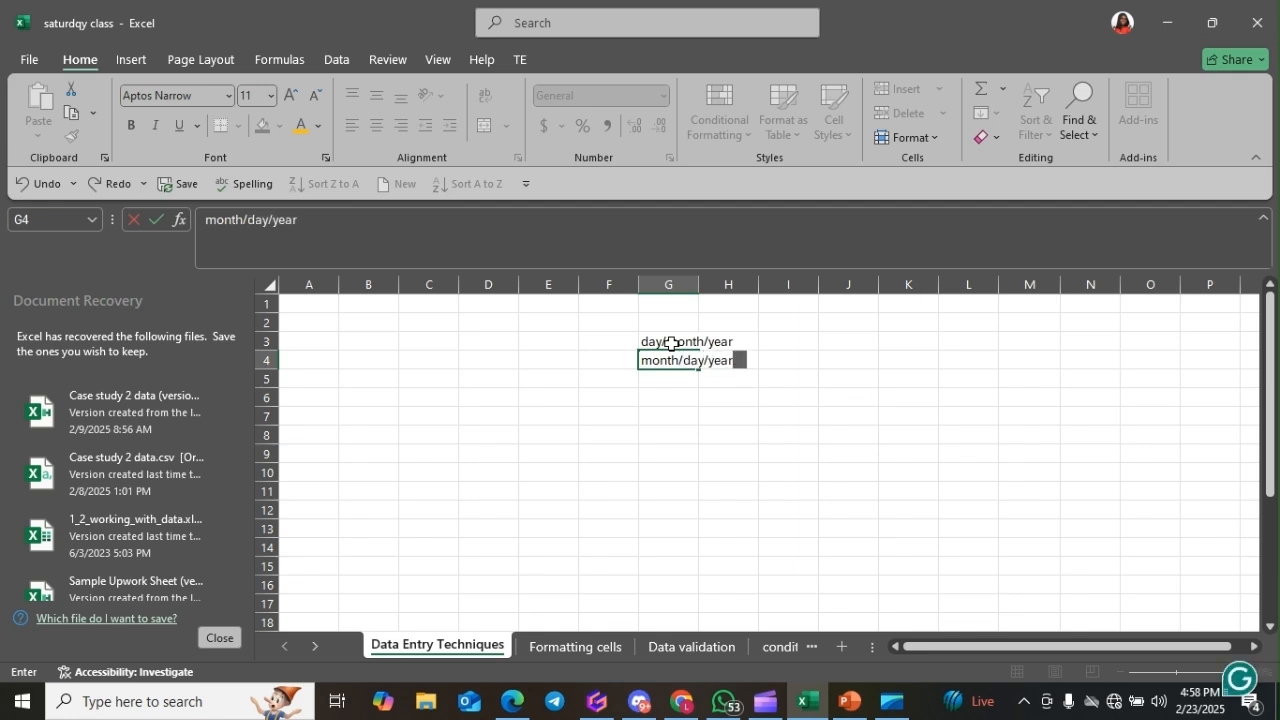
pyautogui.press('Return')
pyautogui.click(668, 358)
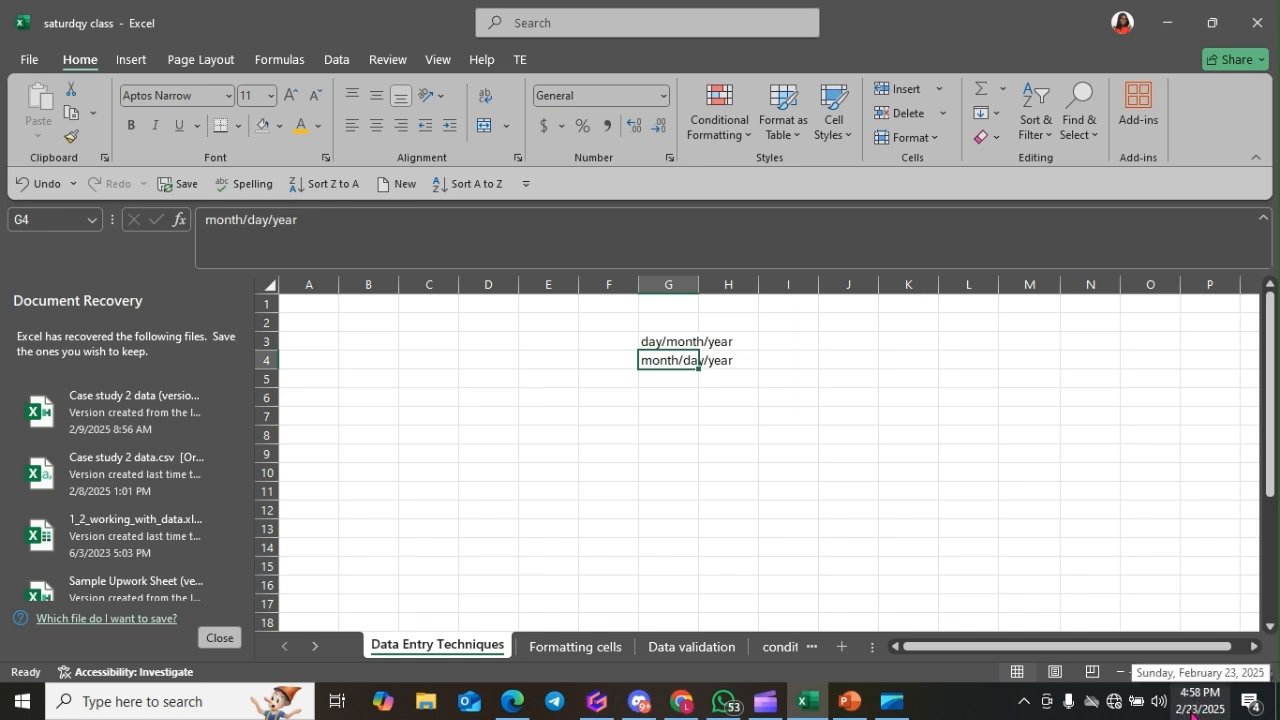
# Enter the date 2/23/2025 in cell G6 as the start of a date series.
pyautogui.click(643, 405)
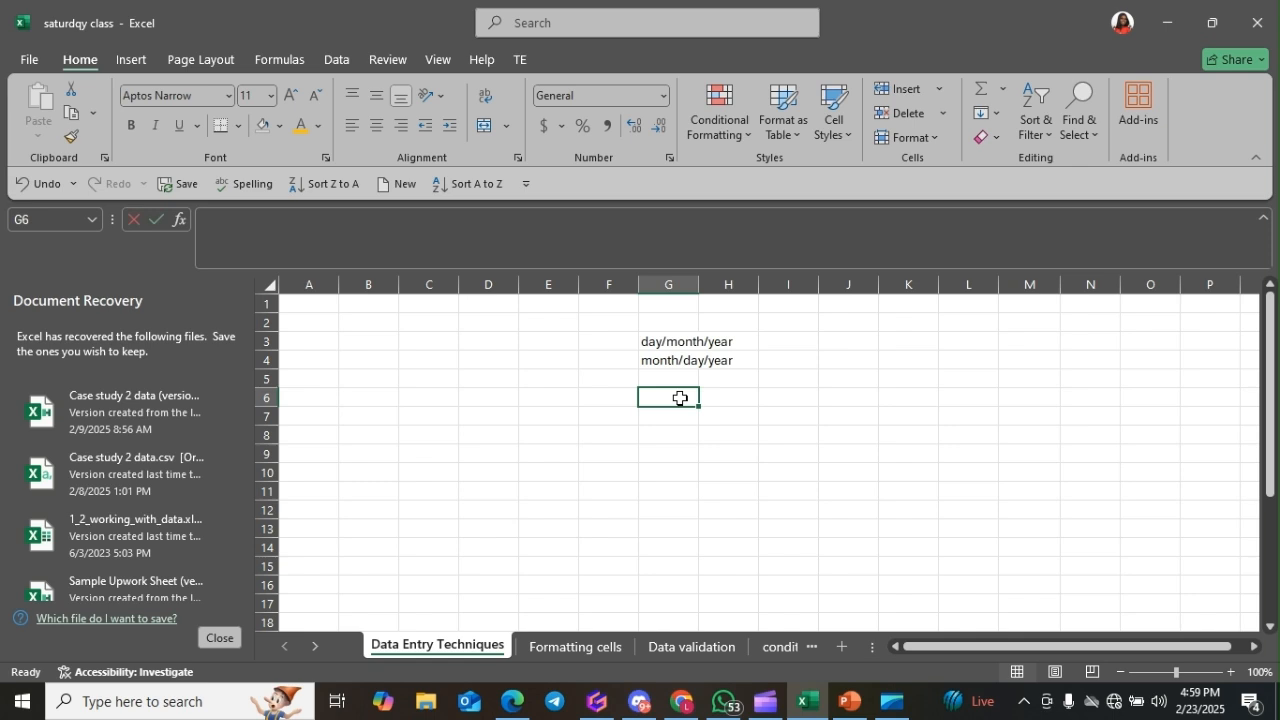
pyautogui.write('2/23/2')
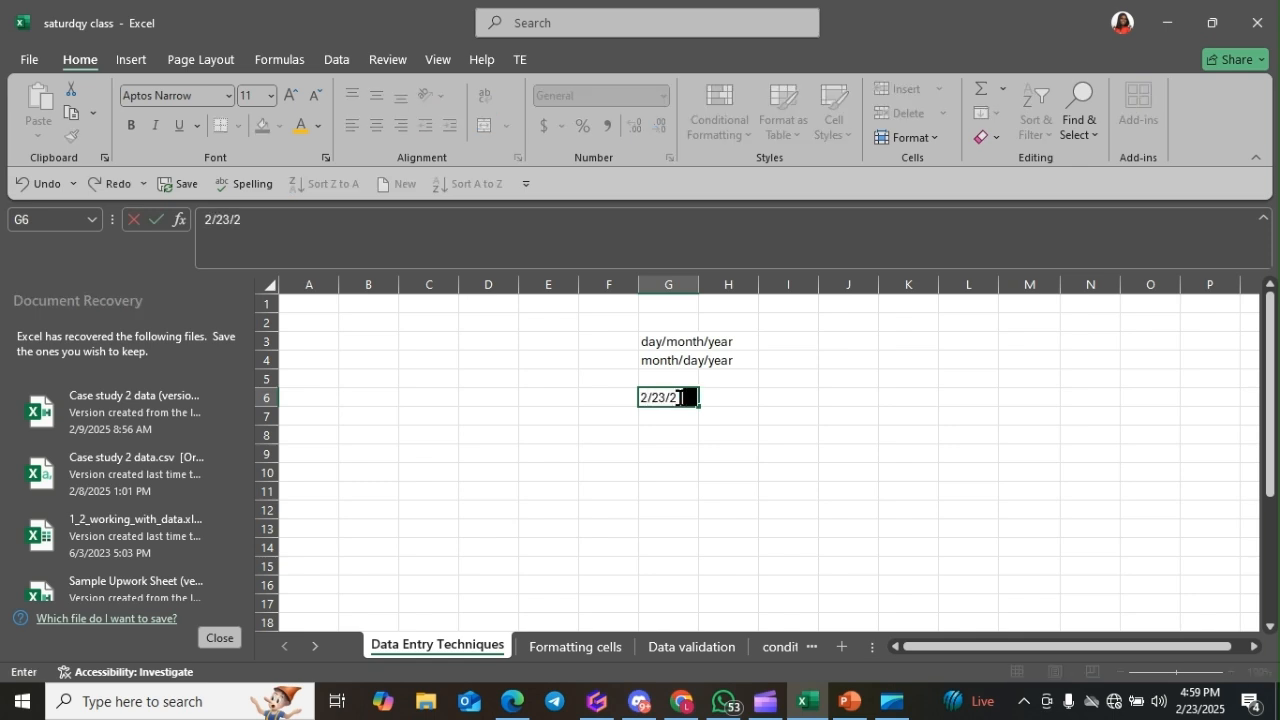
pyautogui.write('025')
pyautogui.press('Return')
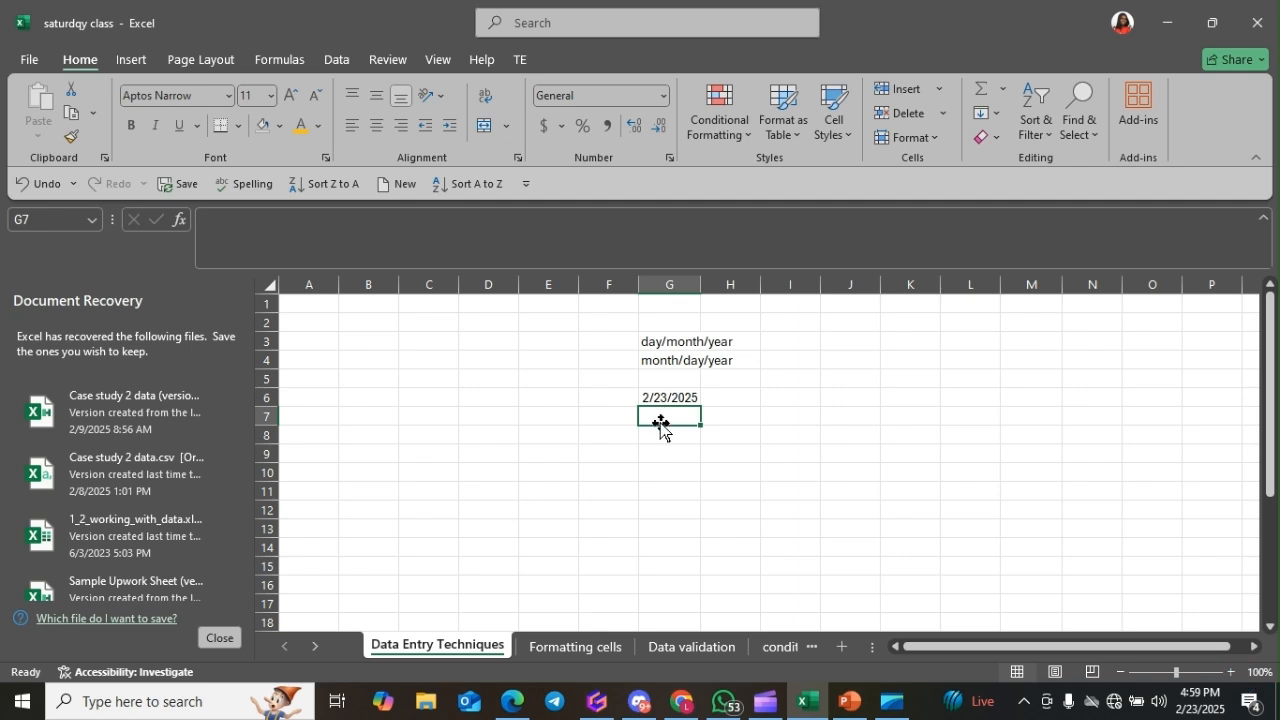
# Try 3/23/2025 as a second date in cell G7 and clear that cell again.
pyautogui.write('3')
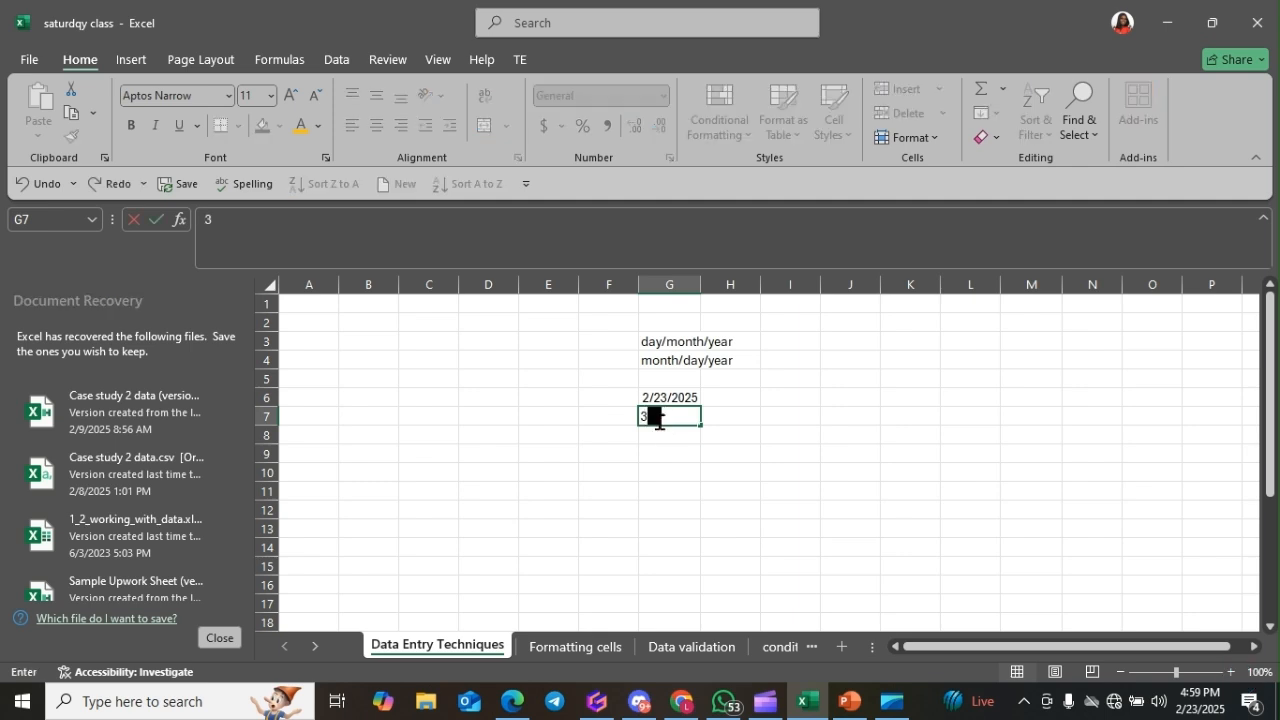
pyautogui.write('/2')
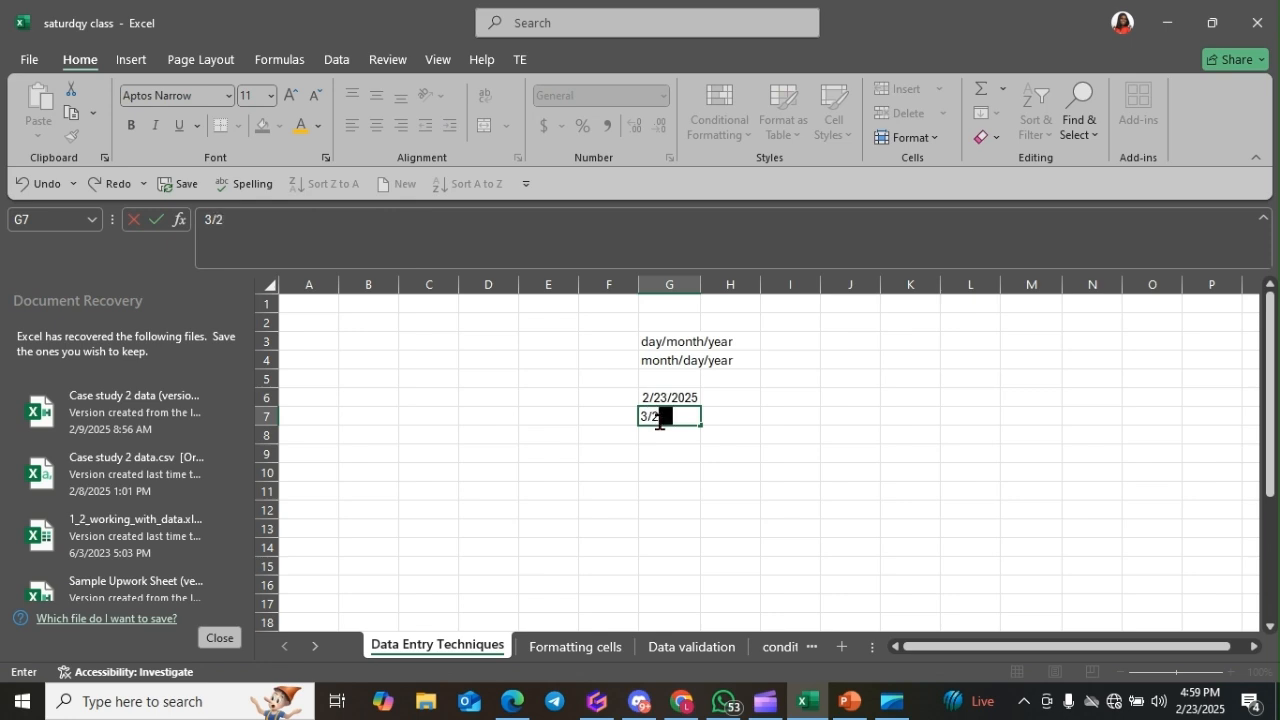
pyautogui.write('3/20203')
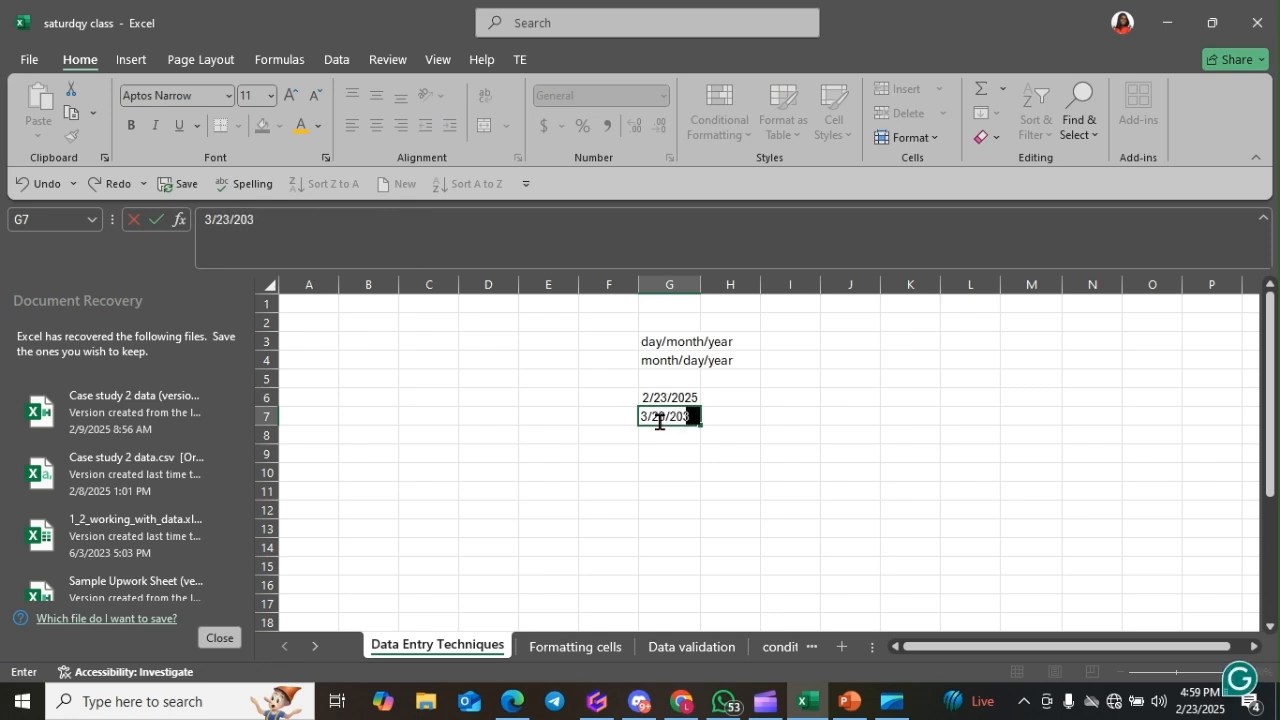
pyautogui.write('5')
pyautogui.hotkey('ctrl', 'Return')
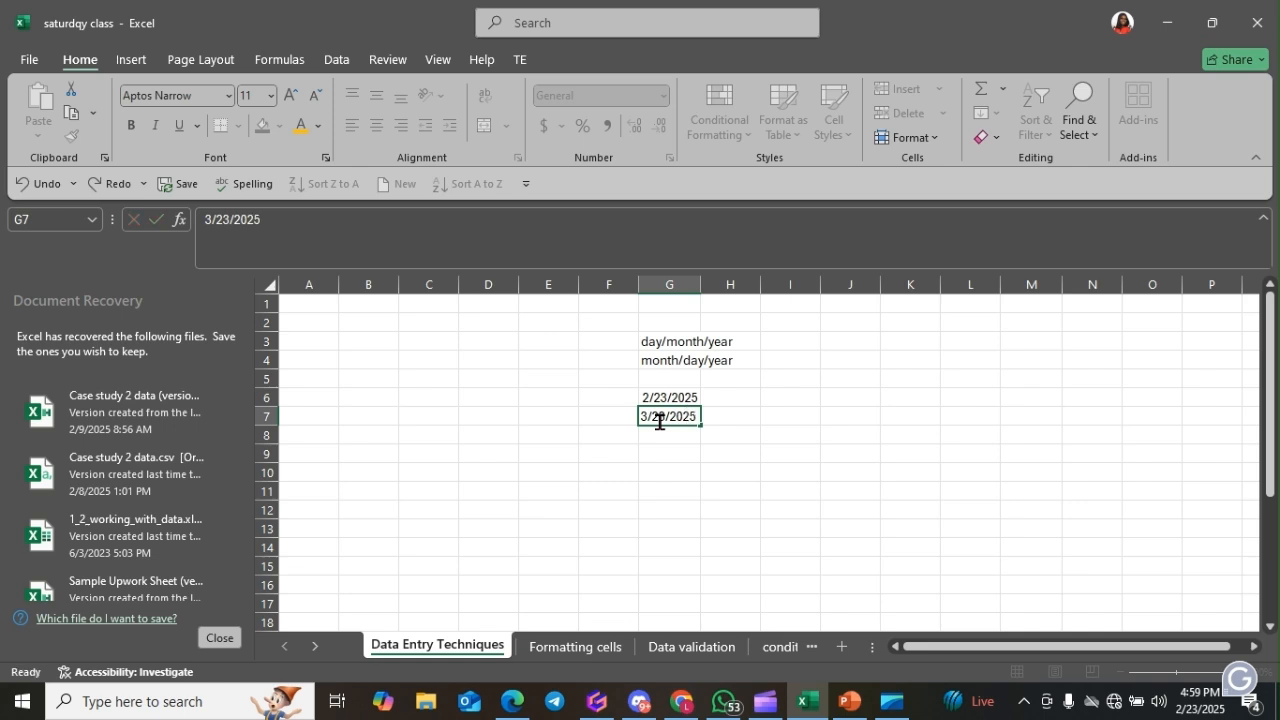
pyautogui.press('Return')
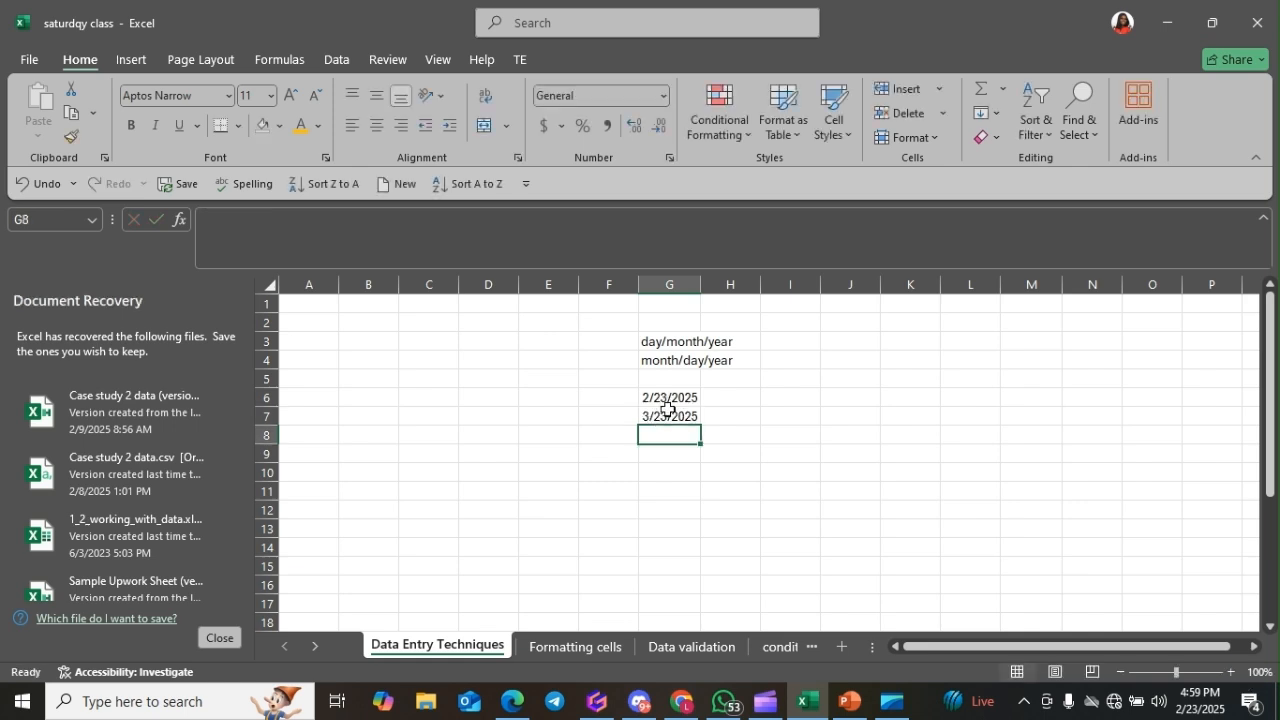
pyautogui.click(668, 418)
pyautogui.press('Delete')
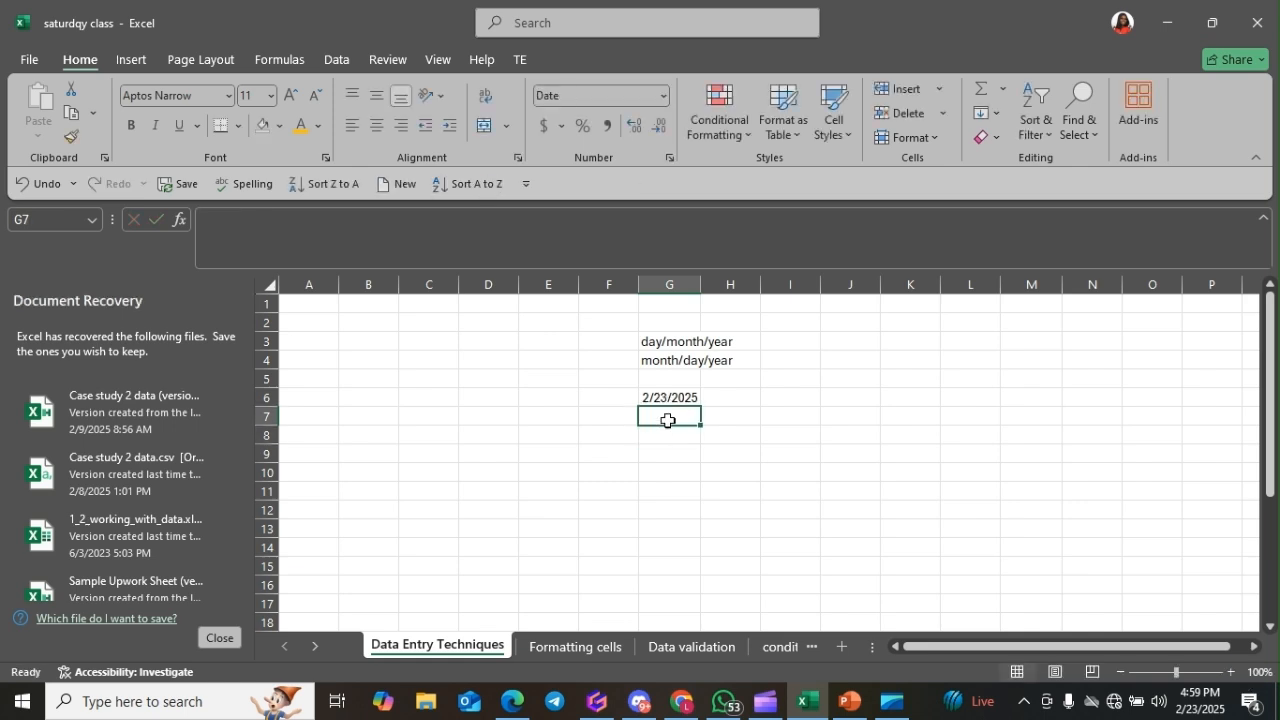
# AutoFill the date in G6 down to G13 and clear the extra date in G13.
pyautogui.click(664, 397)
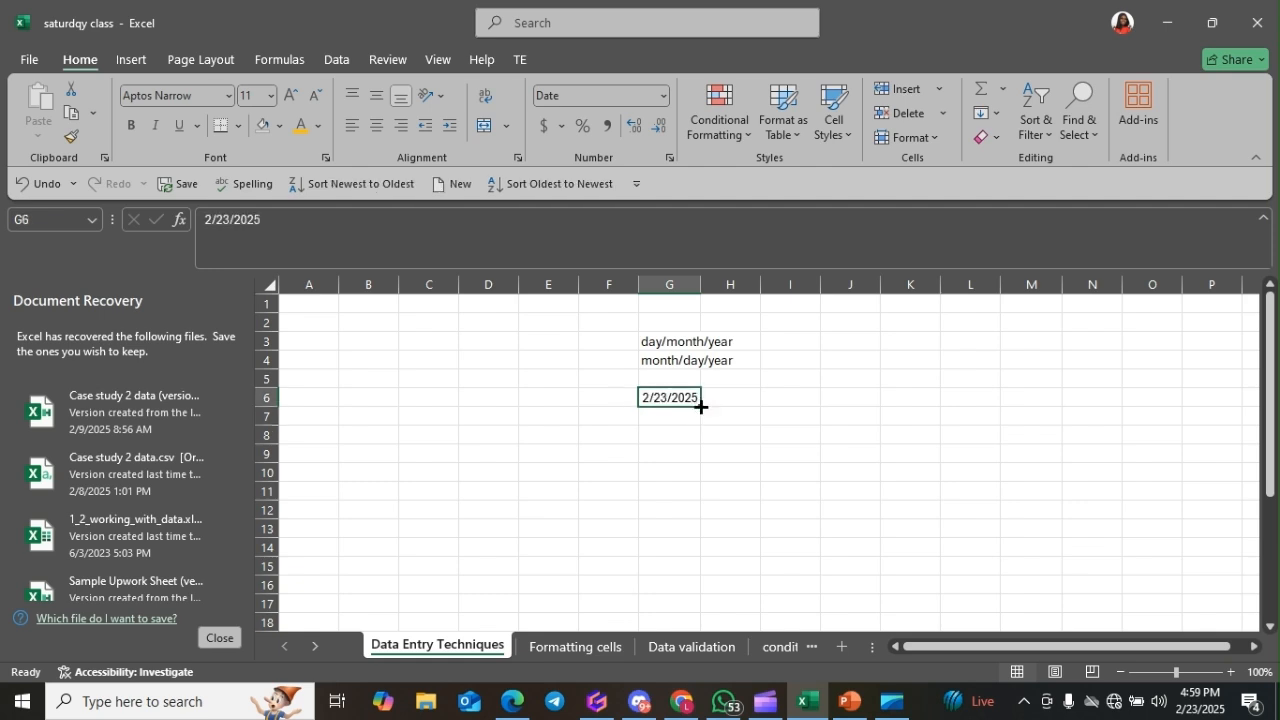
pyautogui.moveTo(698, 407); pyautogui.dragTo(680, 534)
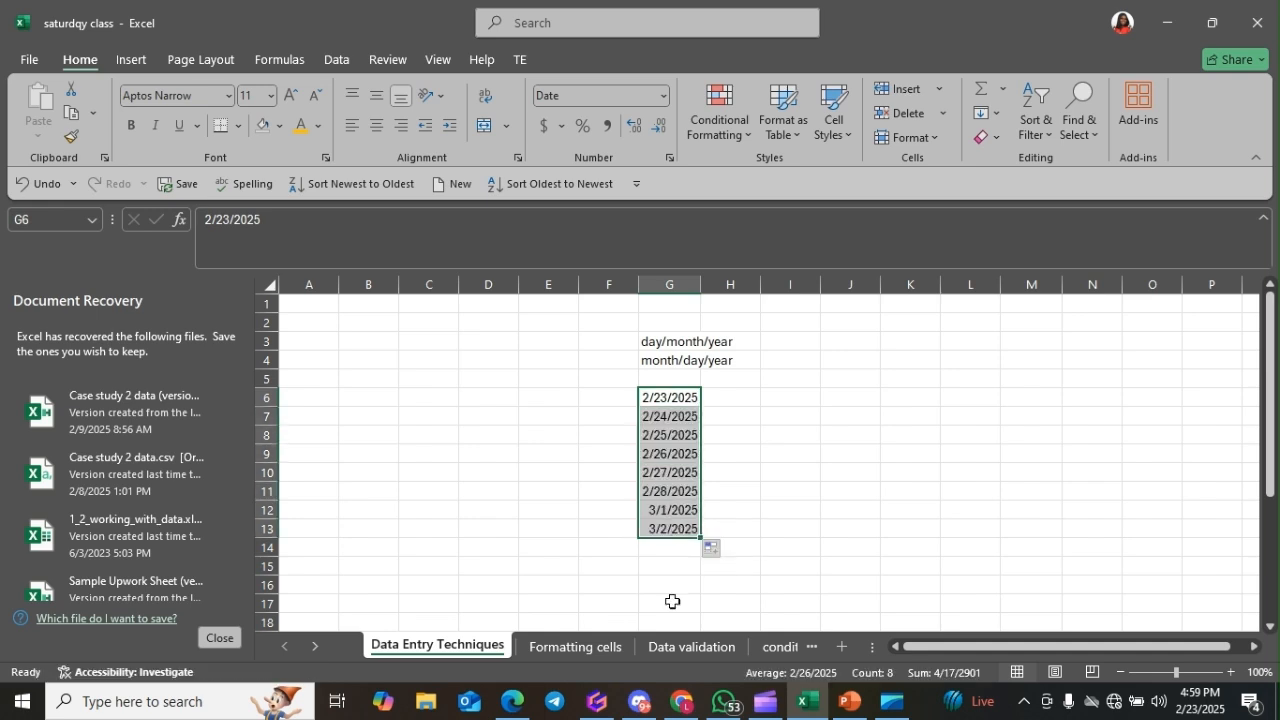
pyautogui.click(668, 526)
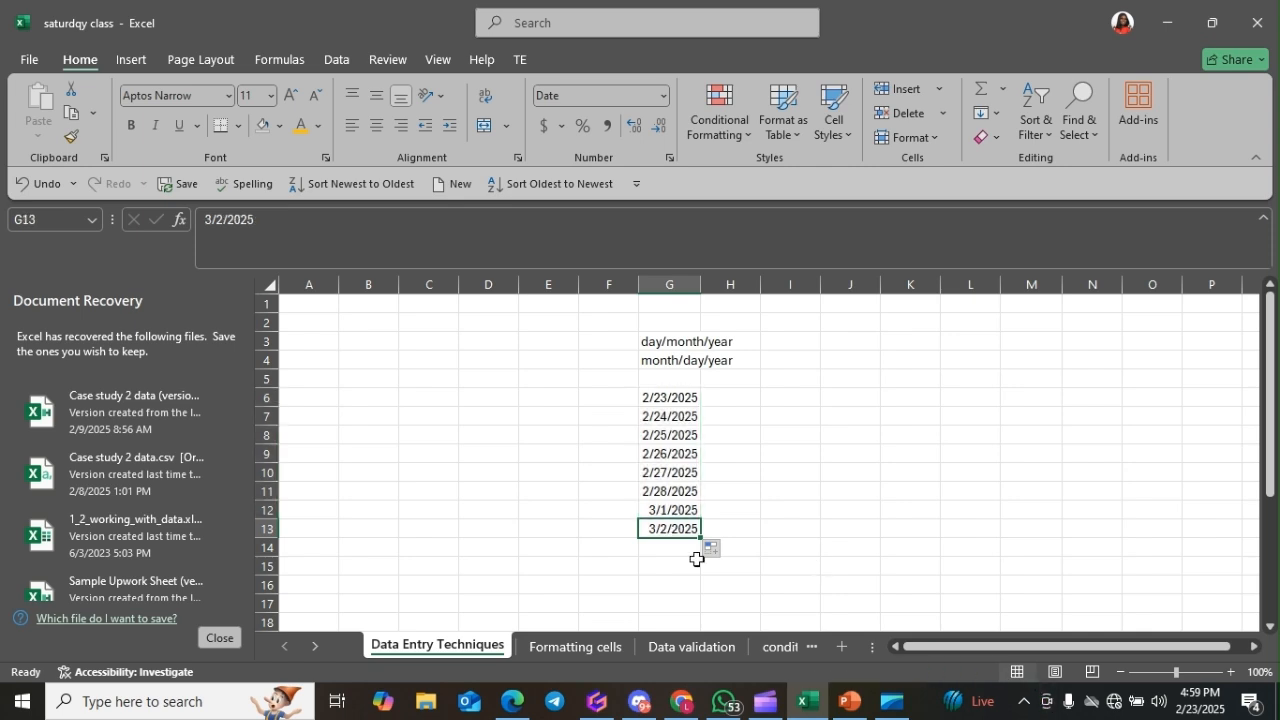
pyautogui.press('Delete')
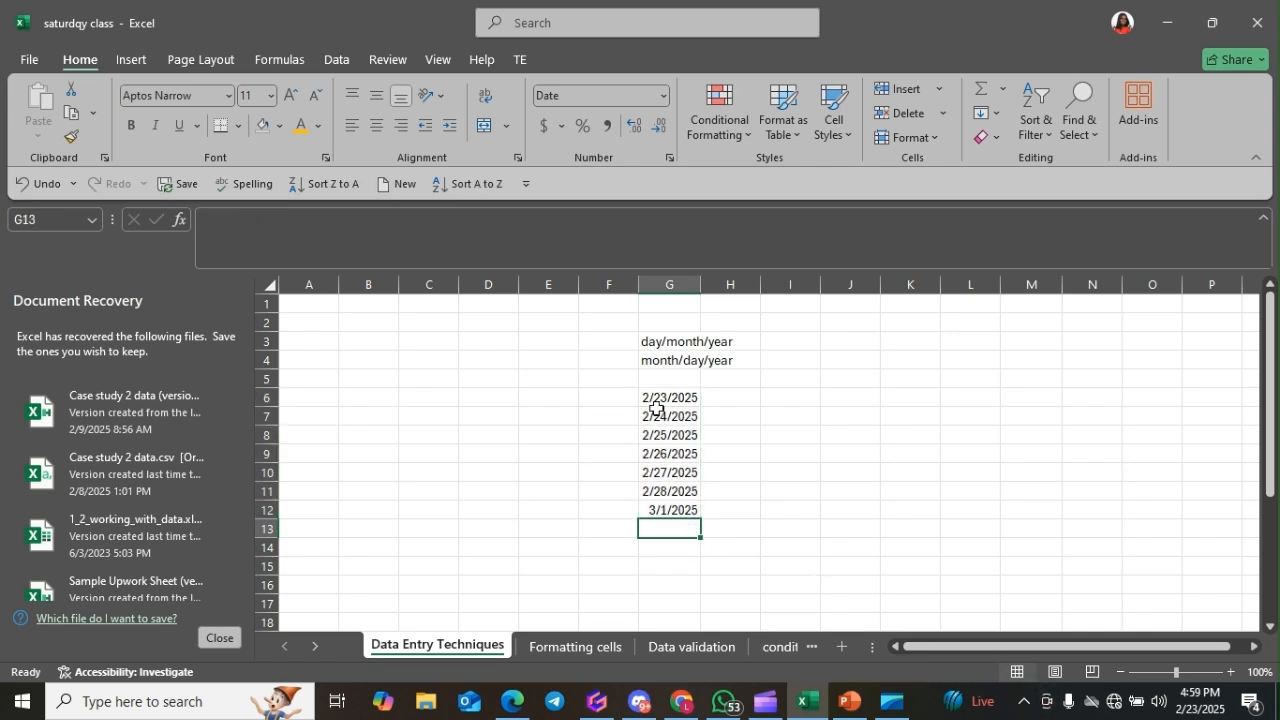
pyautogui.moveTo(656, 398); pyautogui.dragTo(666, 511)
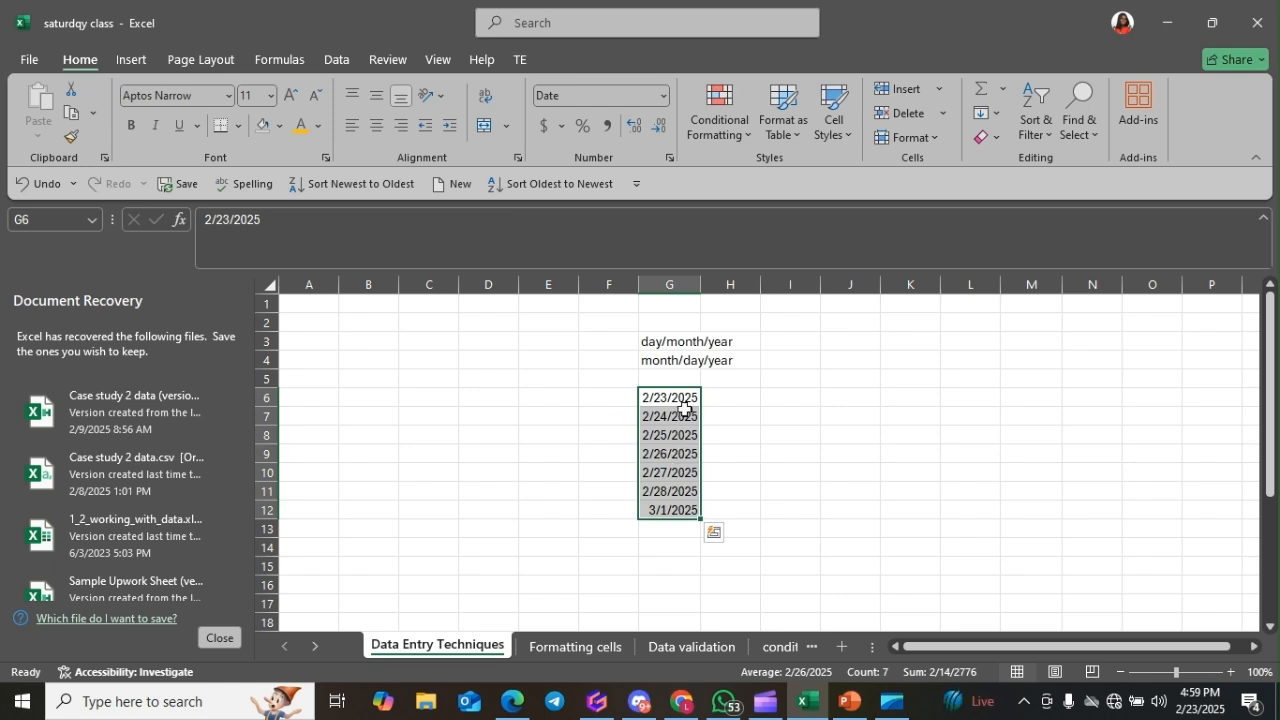
pyautogui.click(683, 414)
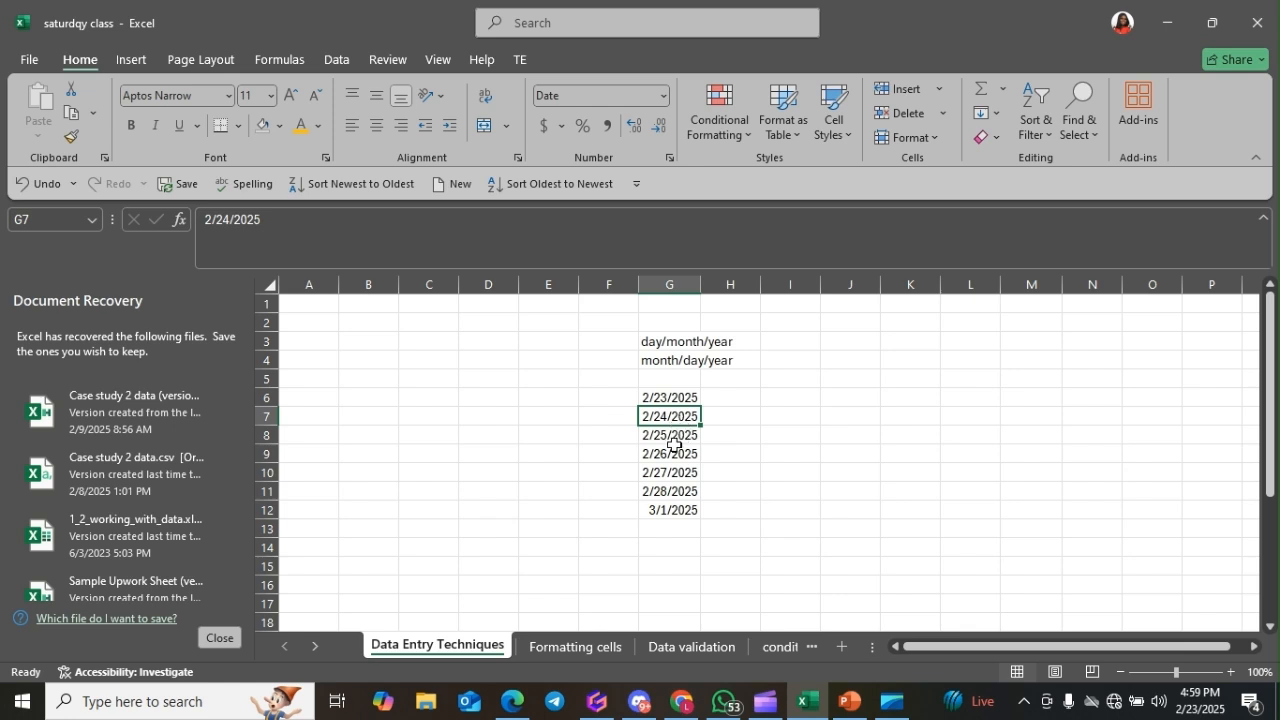
# Enter Monday in I6 and AutoFill the weekday names down to I12.
pyautogui.click(807, 403)
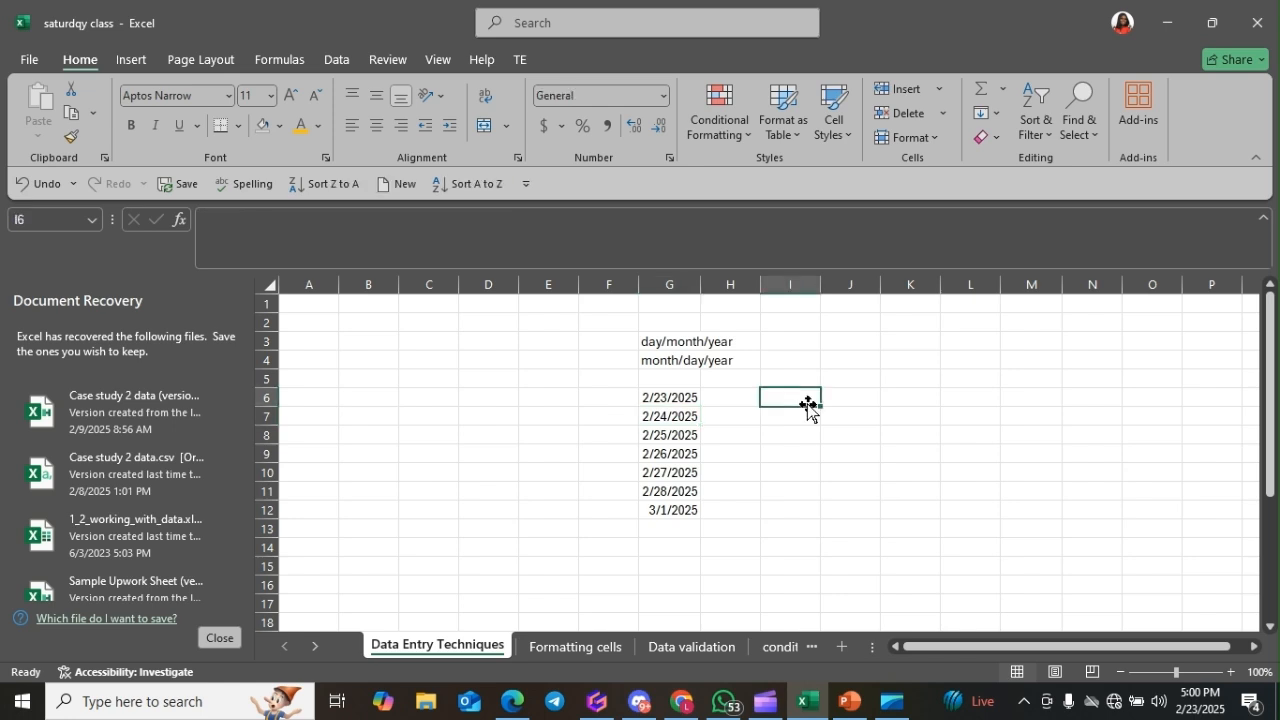
pyautogui.write('monday')
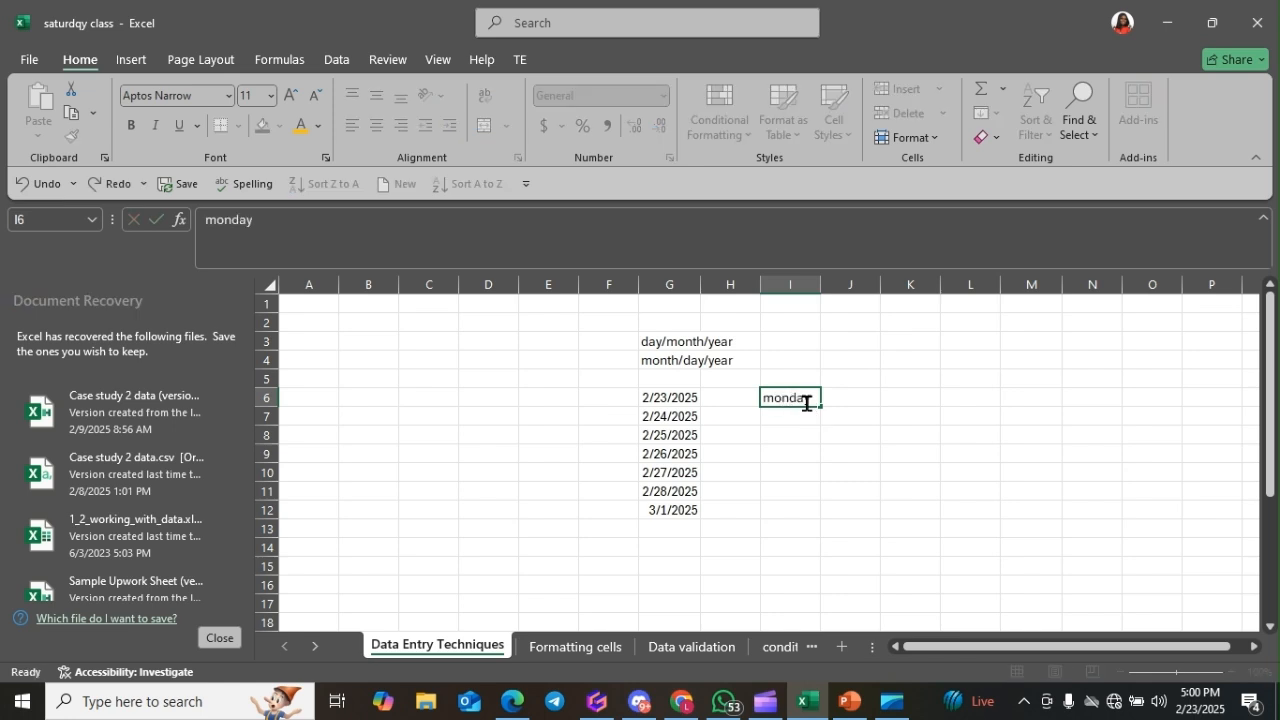
pyautogui.press('Return')
pyautogui.click(792, 397)
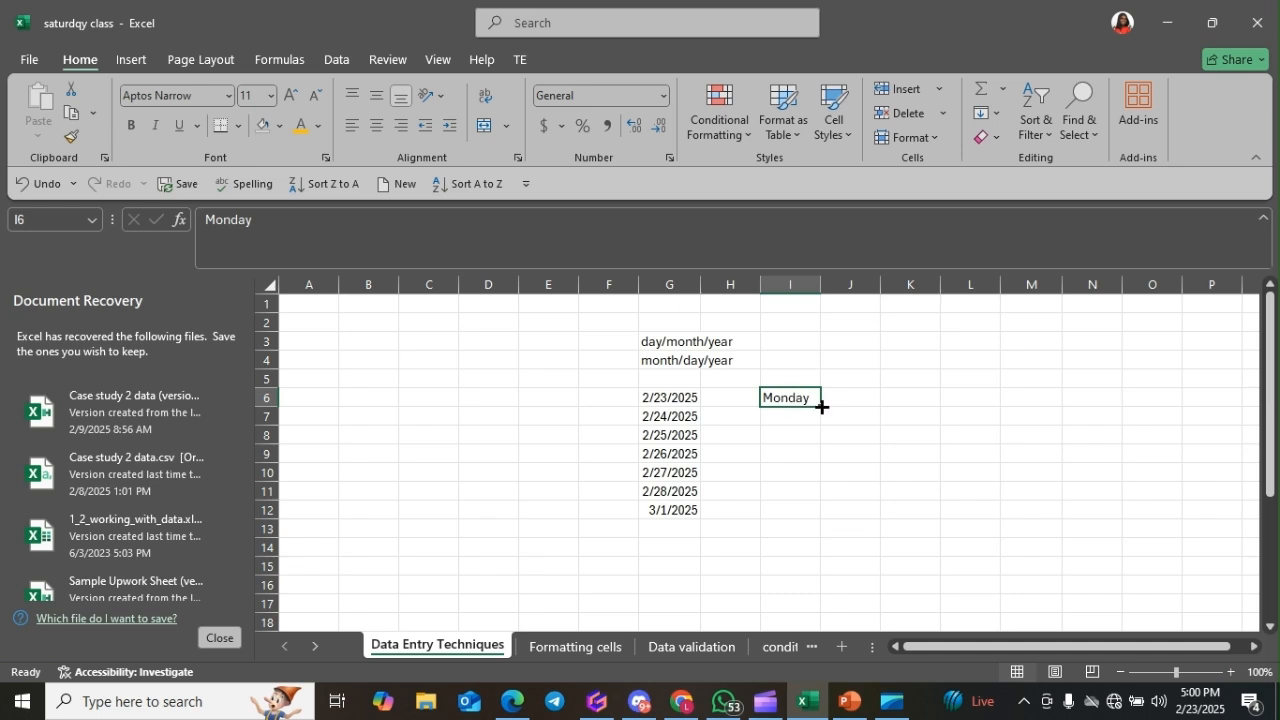
pyautogui.moveTo(814, 409); pyautogui.dragTo(812, 514)
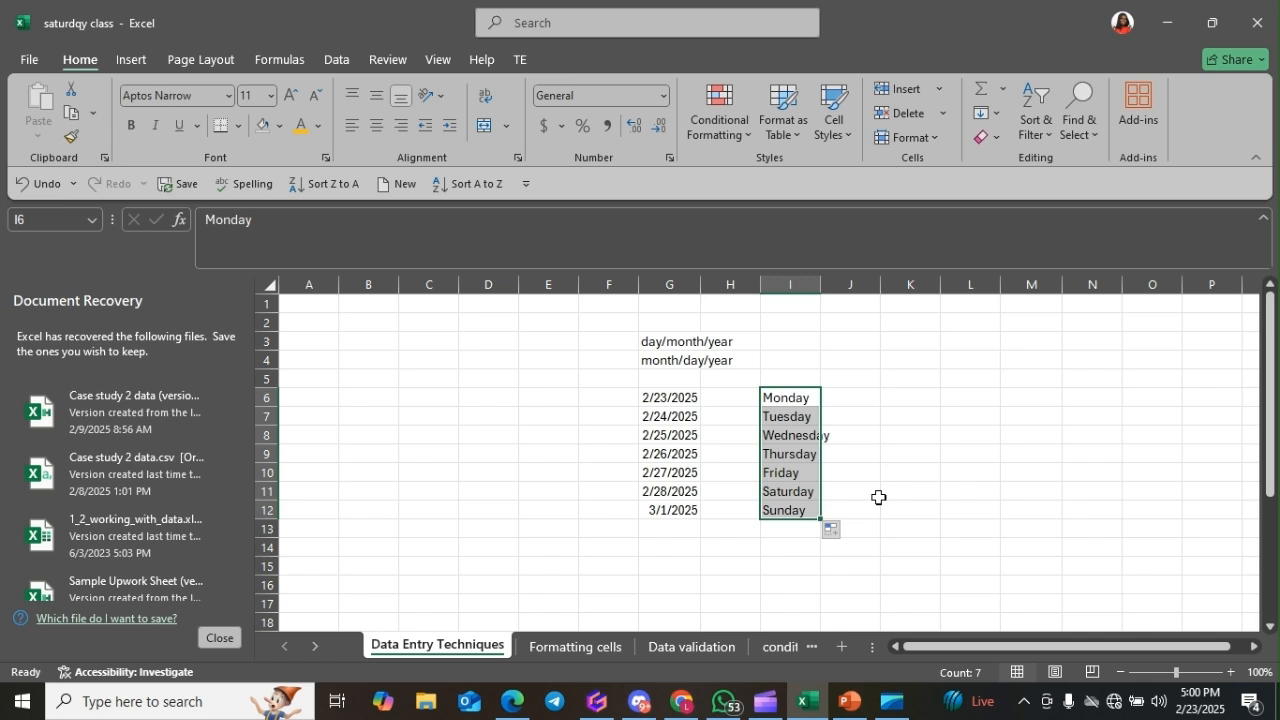
# Enter the abbreviated weekday mon in K6 and AutoFill it down to K12.
pyautogui.click(912, 406)
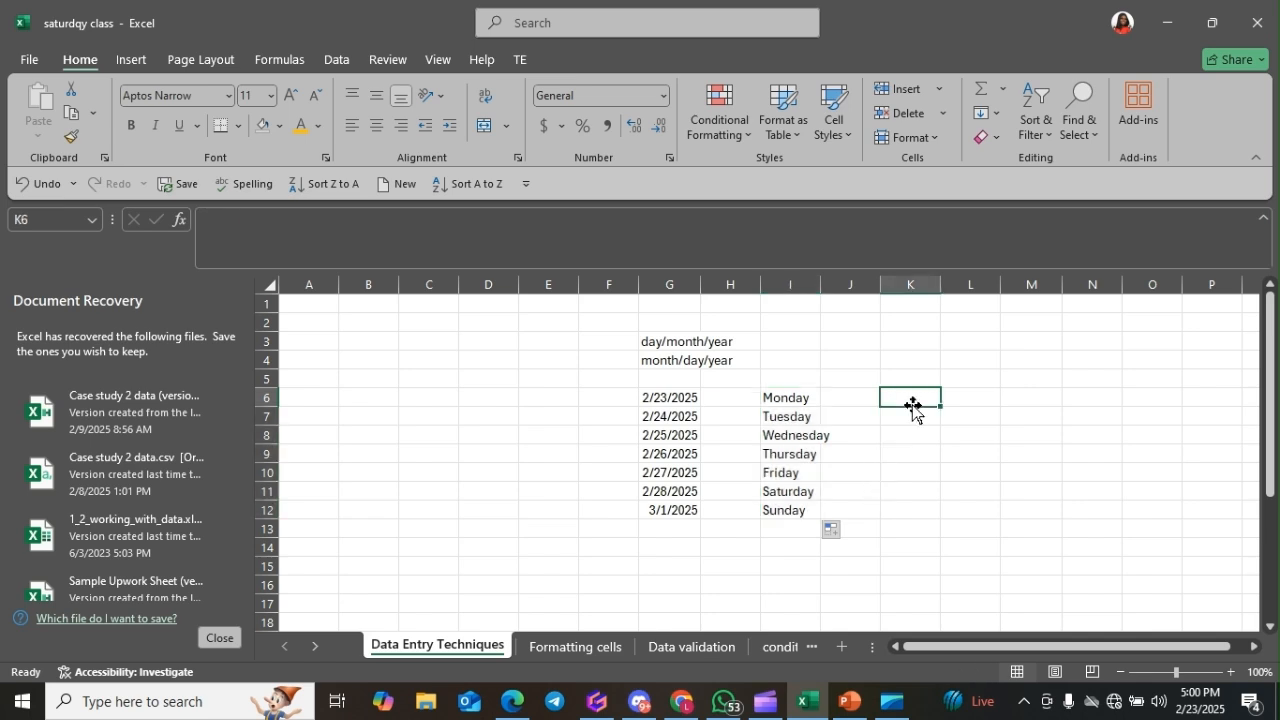
pyautogui.write('mon')
pyautogui.press('Return')
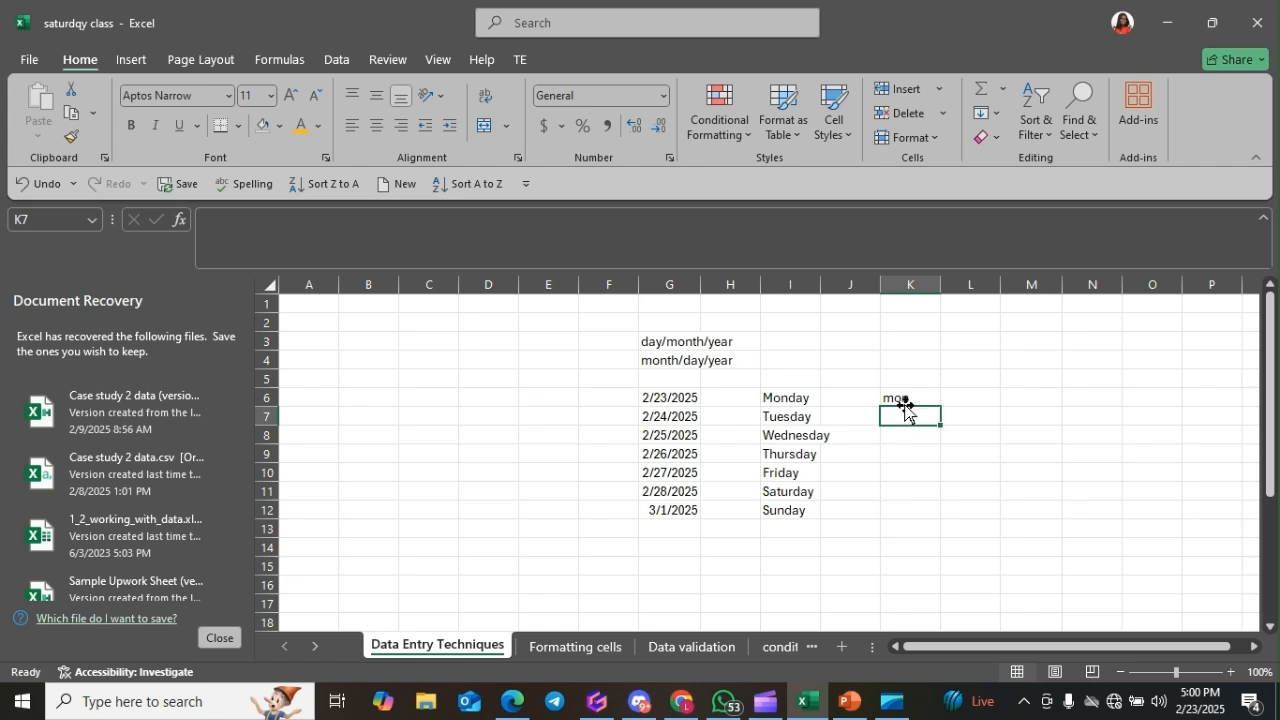
pyautogui.click(912, 400)
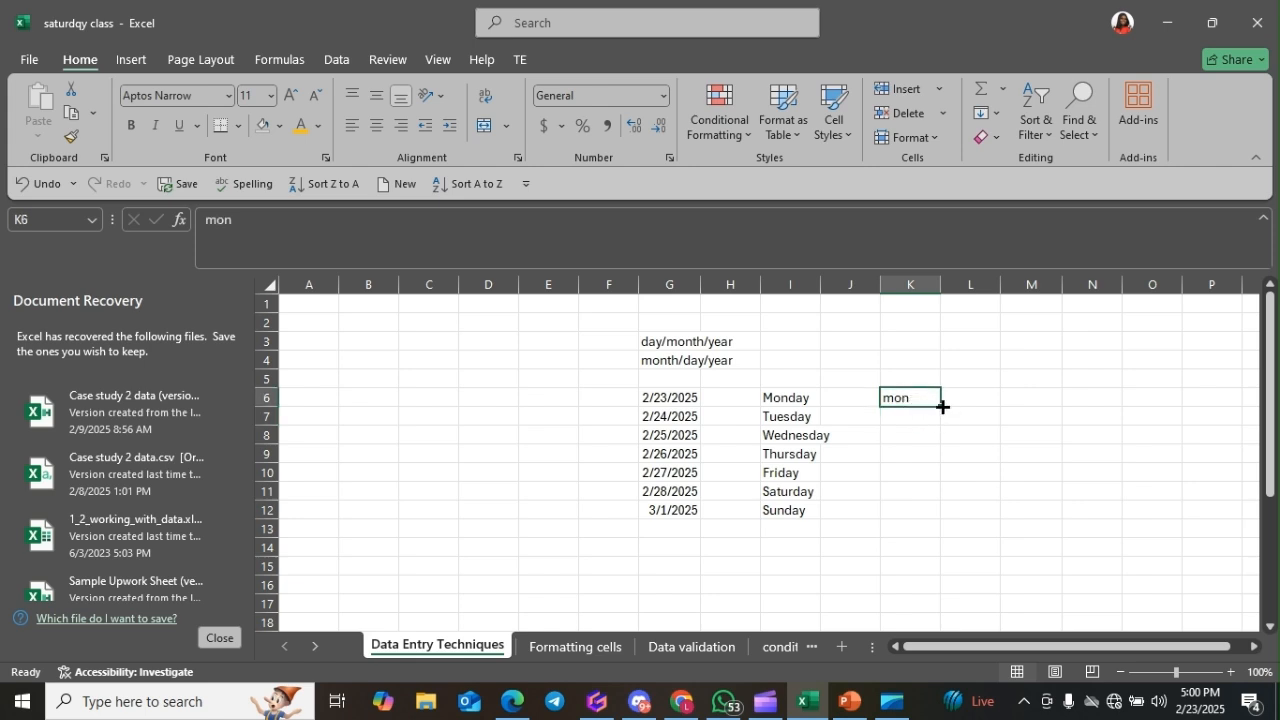
pyautogui.moveTo(942, 407); pyautogui.dragTo(931, 524)
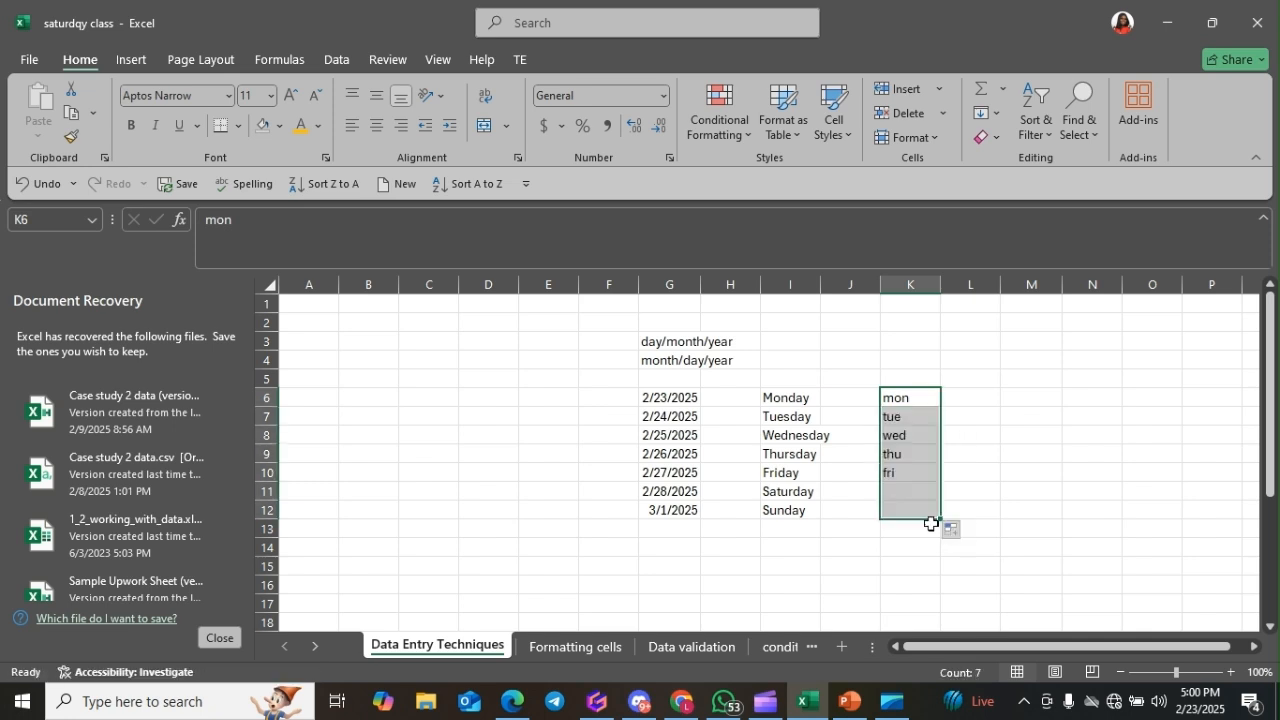